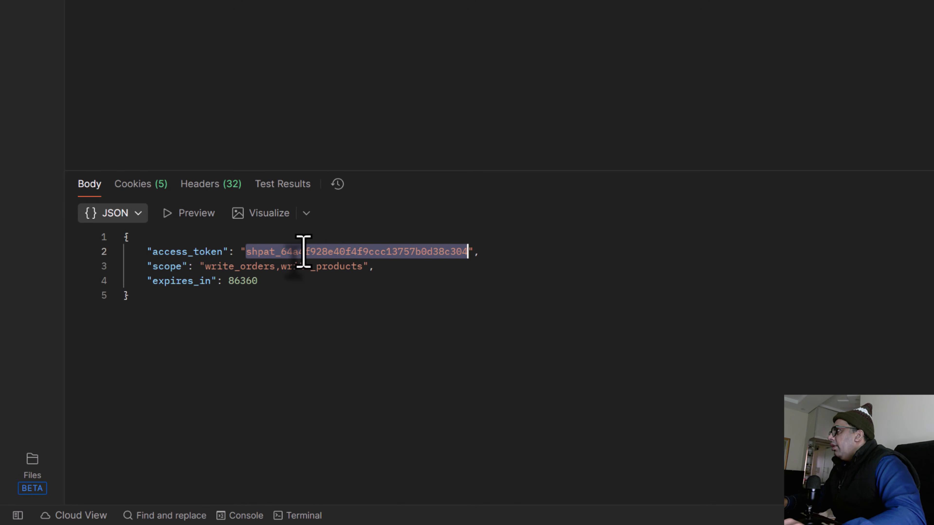
Step: Review the granted scopes in the access token response and send the existing products GraphQL request
double_click(230, 267)
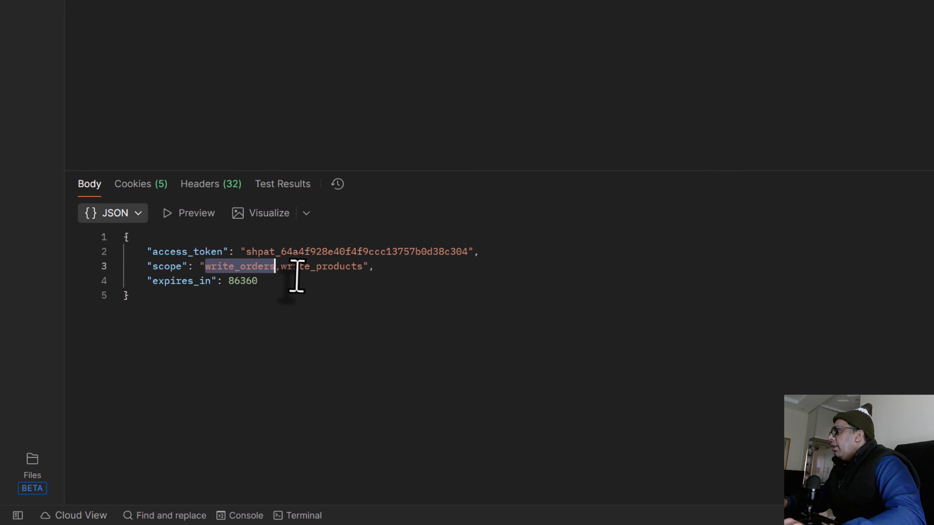
double_click(332, 266)
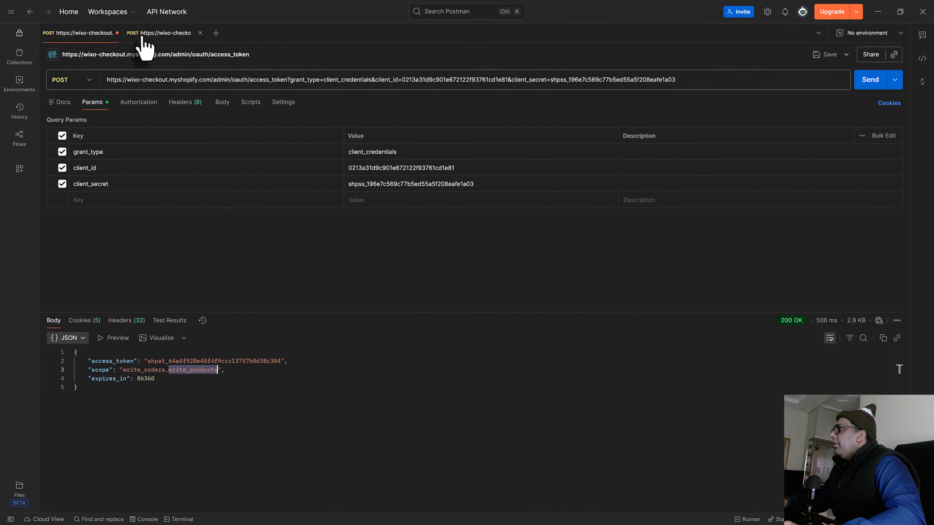
left_click(142, 38)
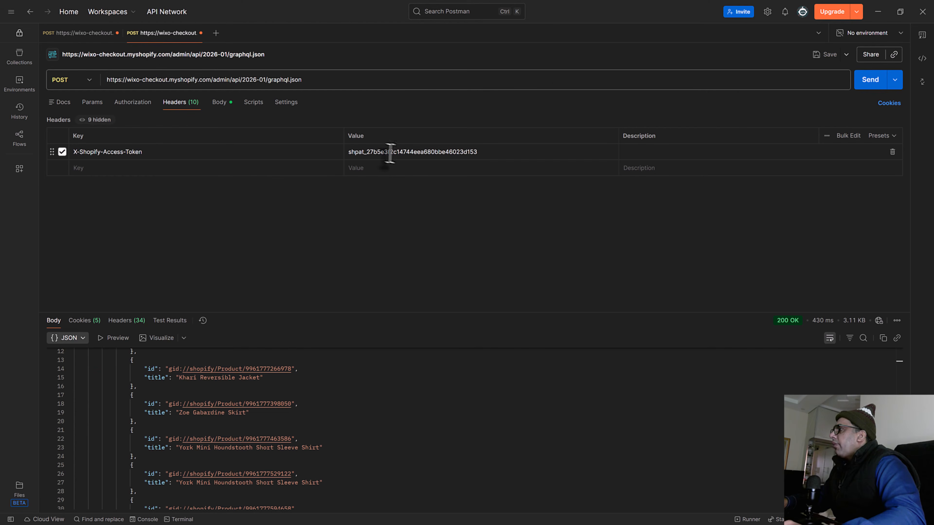
left_click(870, 81)
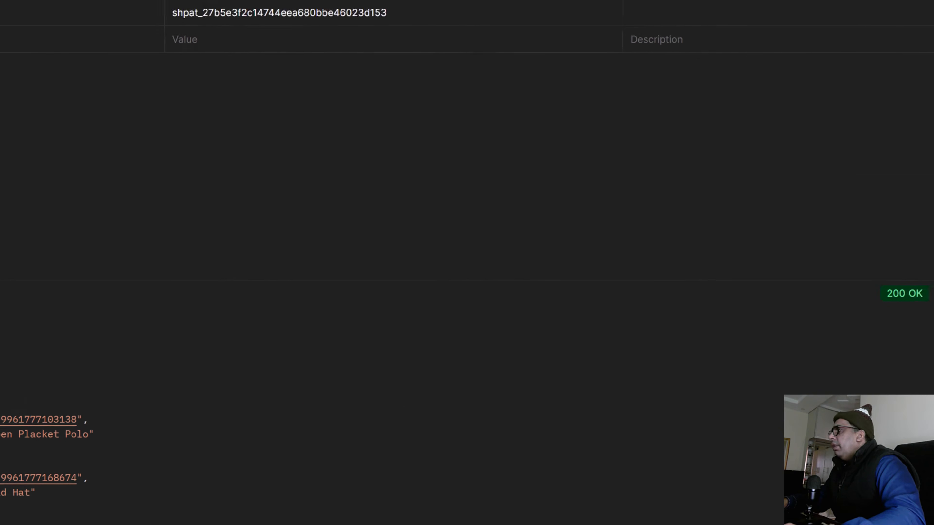
Step: Switch to the browser, open the Dev Dashboard from the wixo-checkout store's app development settings, and close the duplicate Apps Index page
left_click(860, 32)
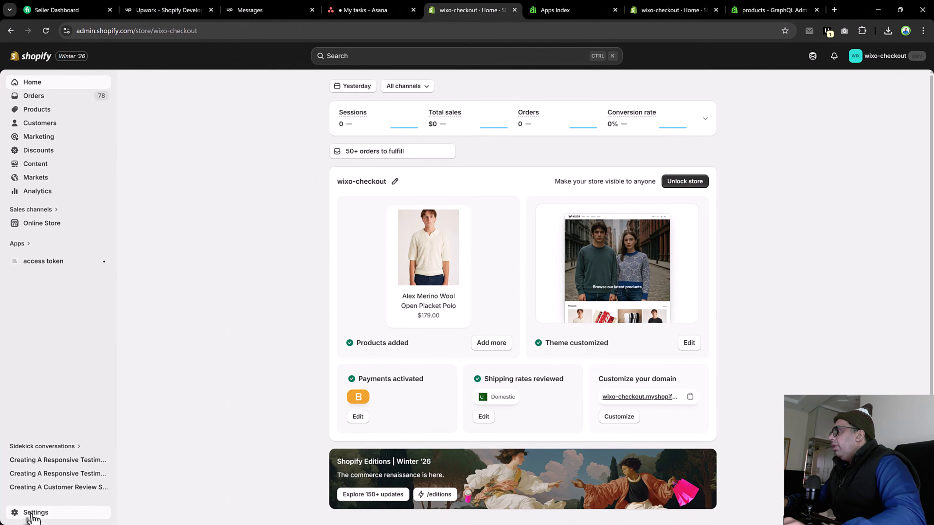
left_click(34, 512)
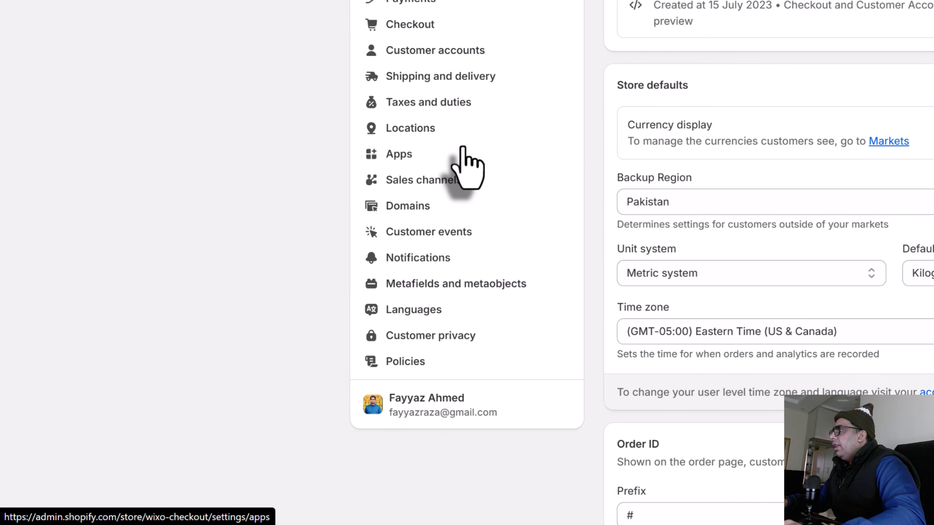
left_click(464, 151)
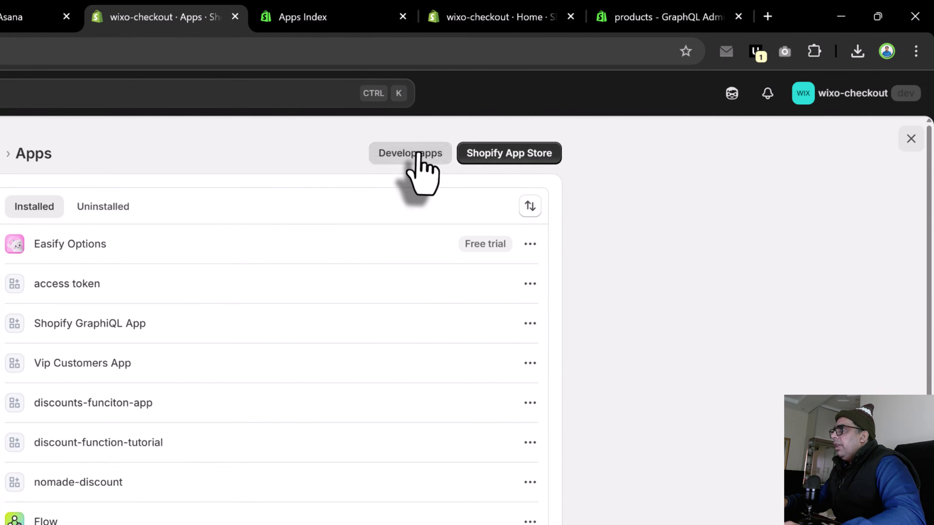
left_click(414, 157)
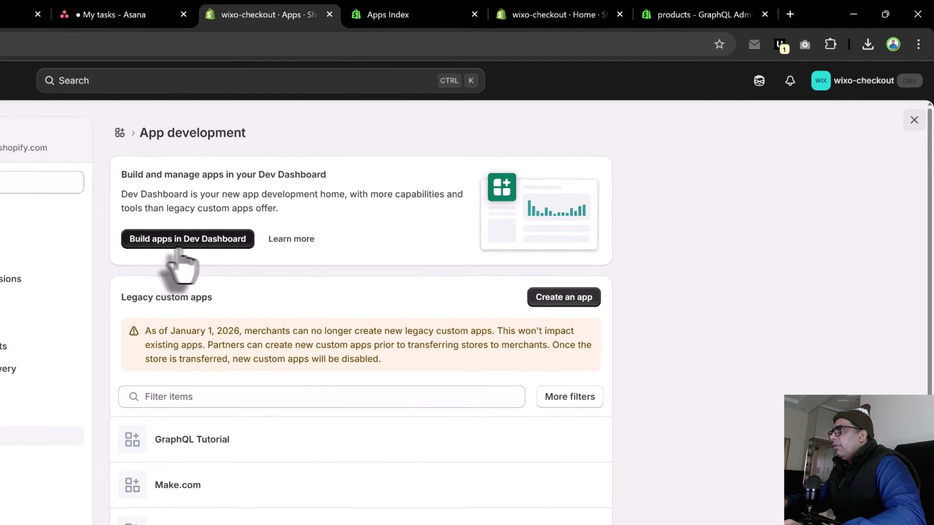
left_click(193, 241)
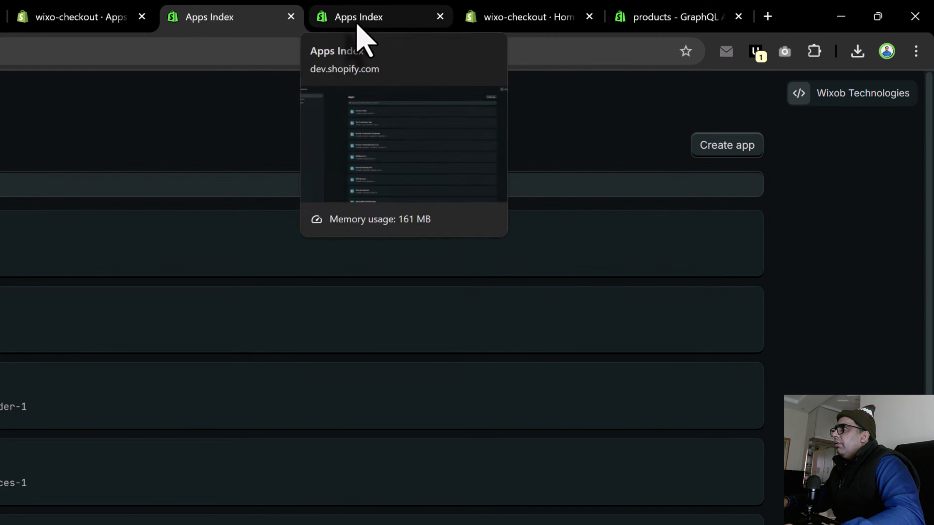
middle_click(357, 26)
Step: Create an app named API Connection from the Dev Dashboard
left_click(739, 155)
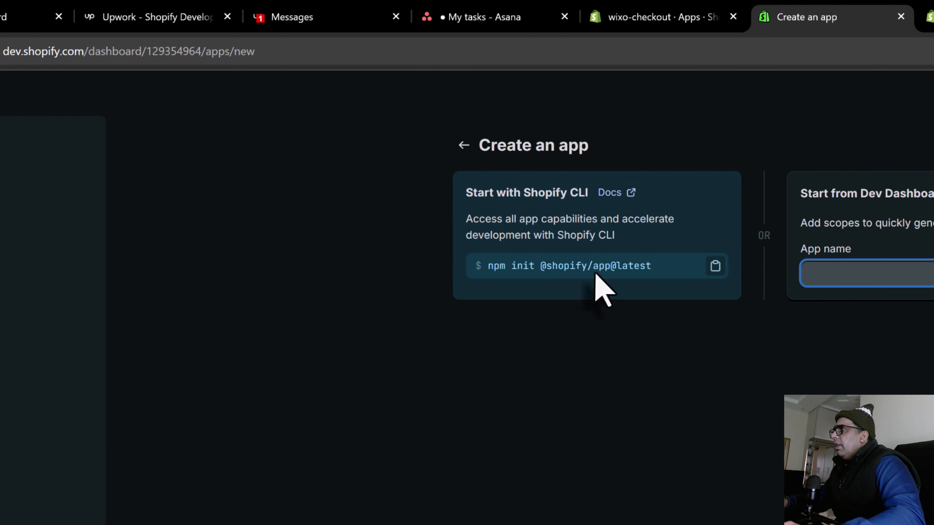
left_click(839, 273)
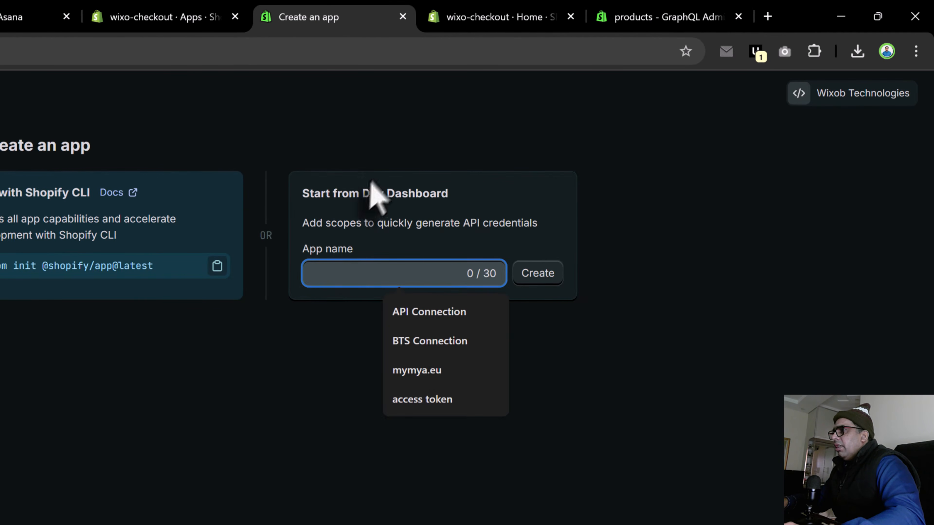
left_click(434, 313)
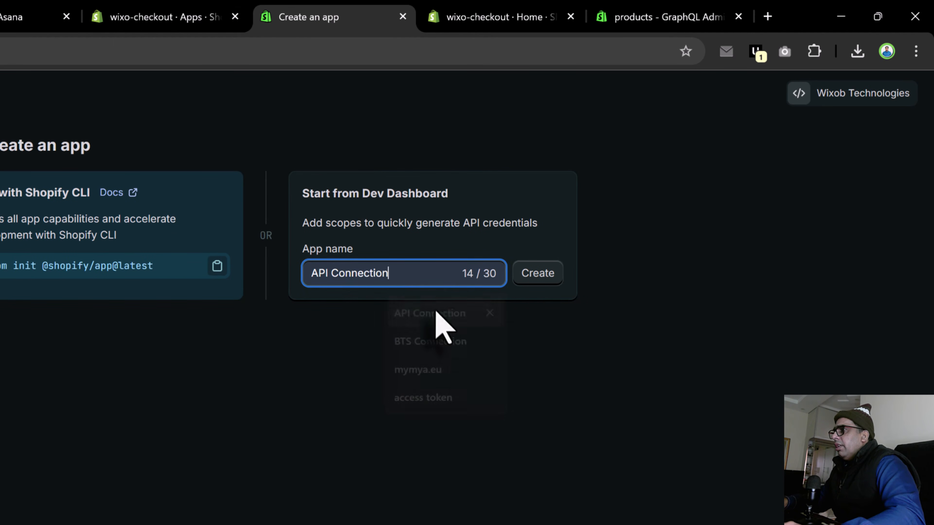
left_click(531, 277)
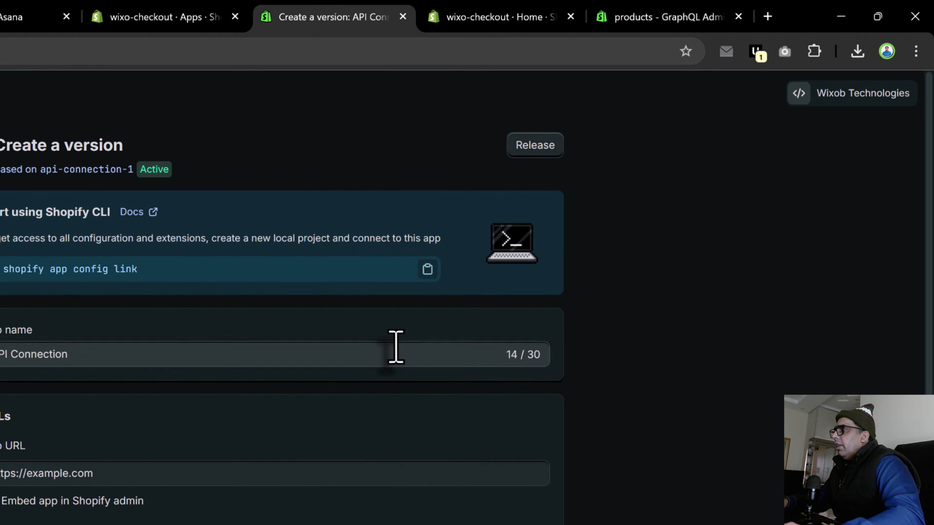
Step: Set the app's required scopes to read_products, write_products, read_orders, write_orders, read_customers, write_customers
scroll(352, 407, "down", 3)
left_click(516, 327)
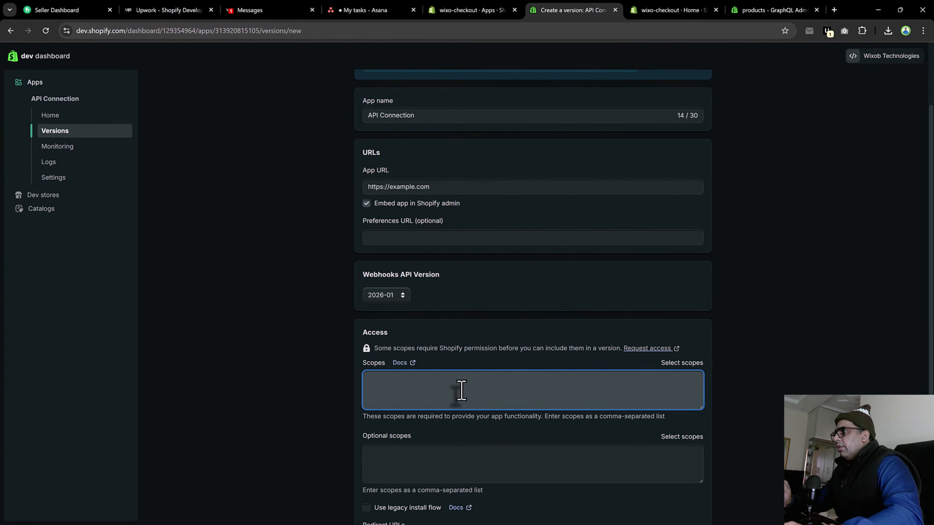
type("w")
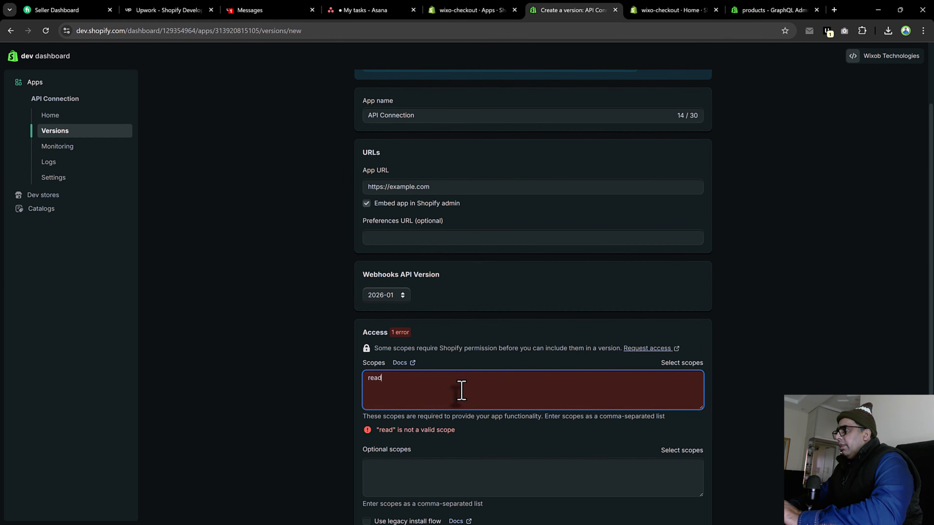
type(", ")
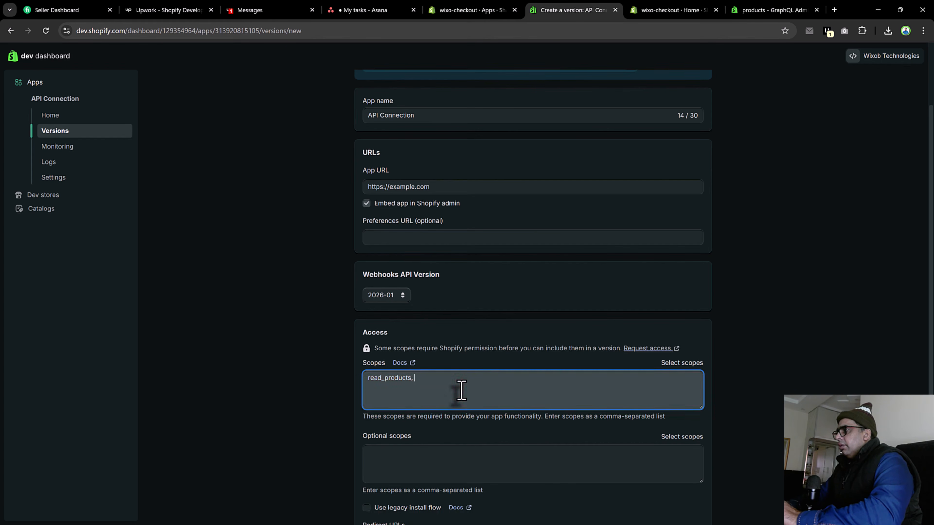
type("write_produc")
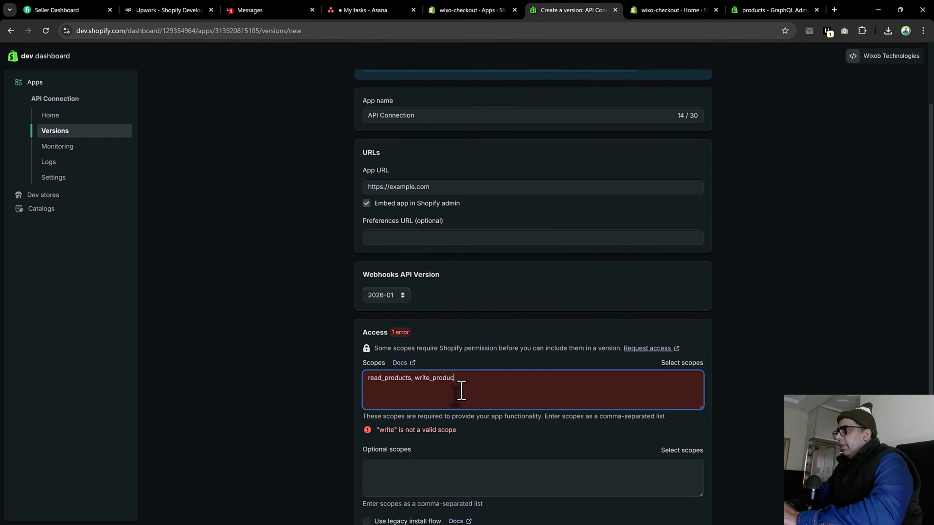
type("ts, read_orders, write_orders, read")
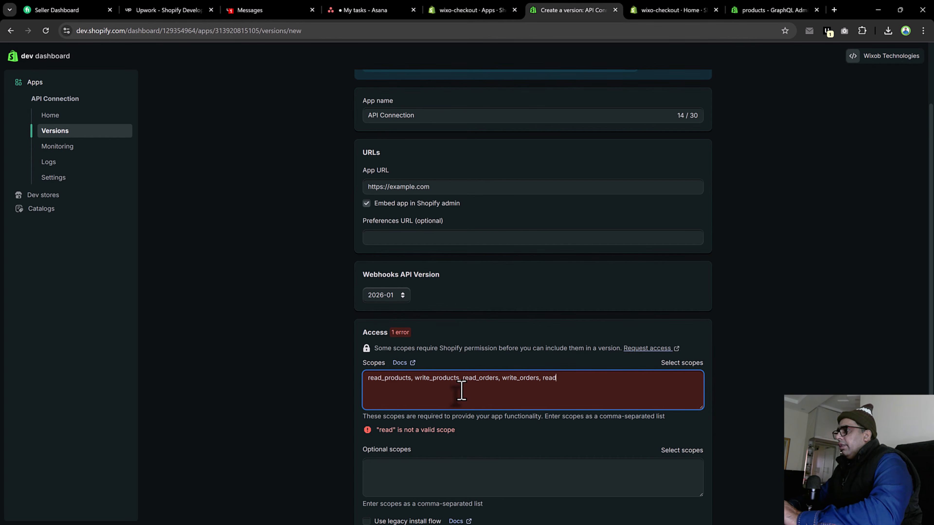
type(", write_customers")
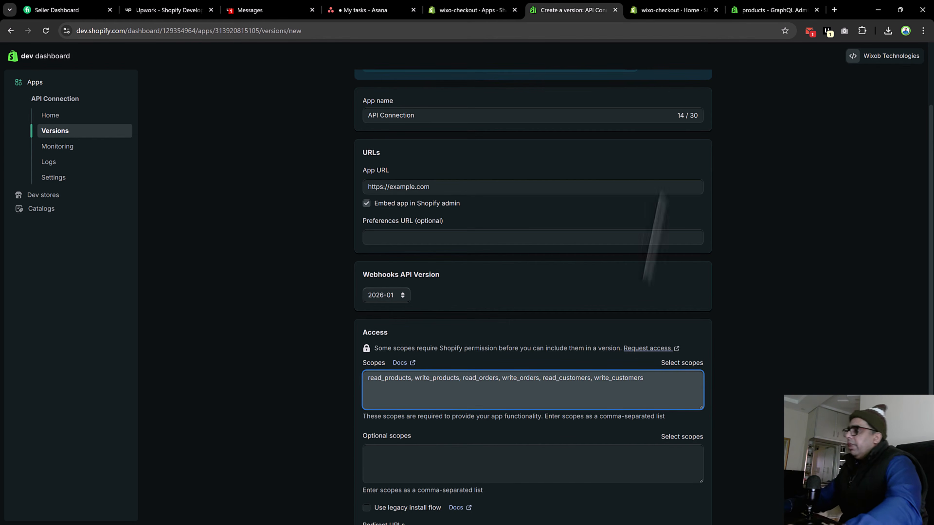
Step: Release the new app version, leaving its version name and message empty
scroll(511, 368, "down", 5)
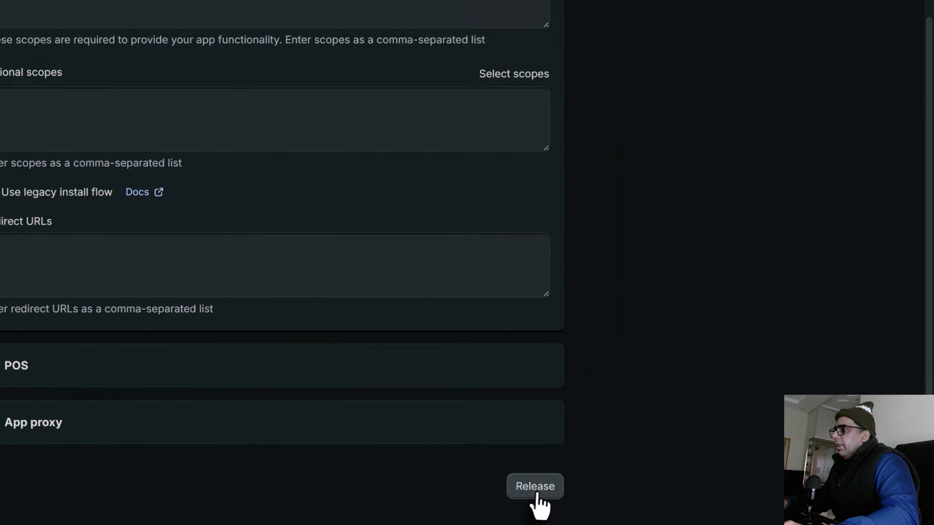
left_click(537, 495)
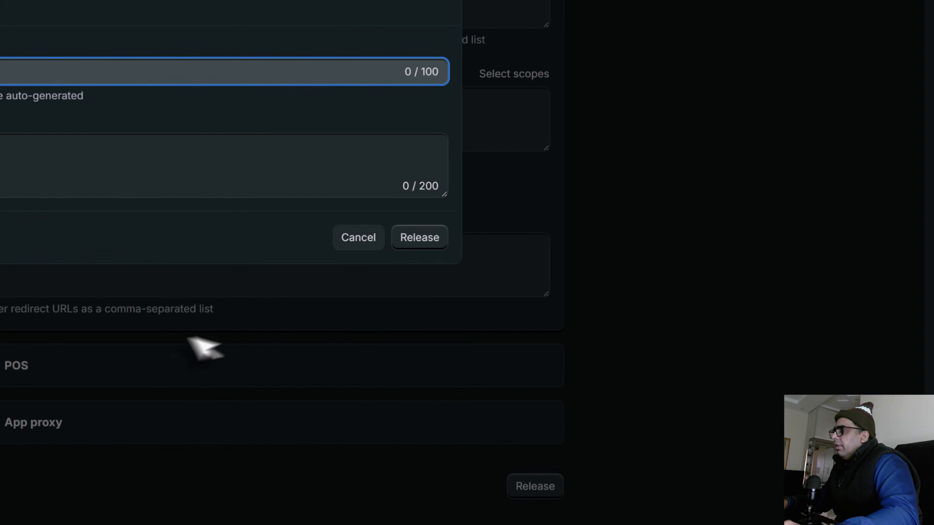
left_click(428, 245)
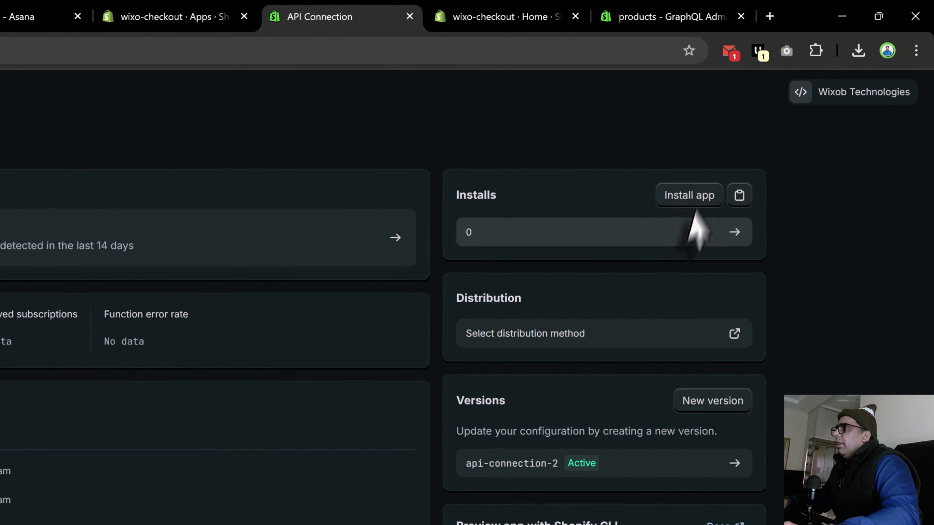
Step: Install the API Connection app on the wixo-checkout store after checking the requested customers, products and orders access
left_click(790, 118)
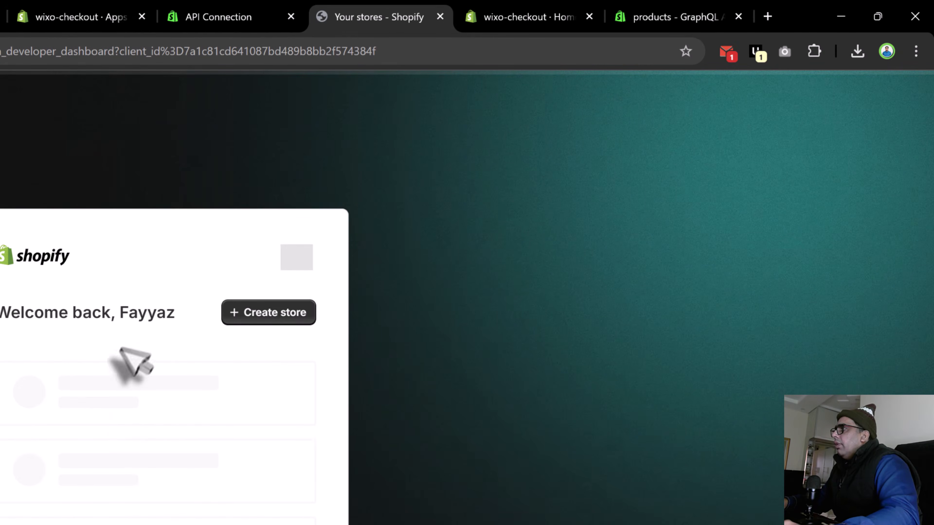
left_click(108, 405)
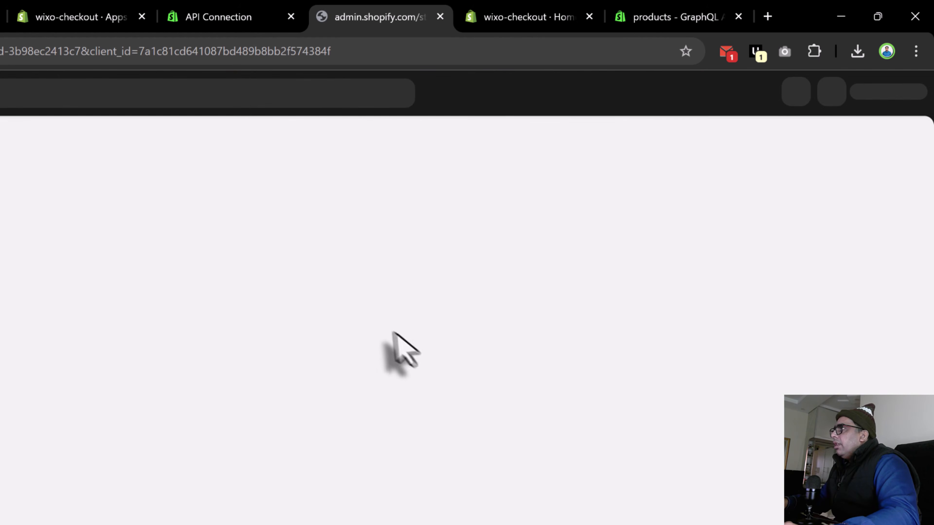
double_click(61, 353)
double_click(121, 354)
double_click(165, 354)
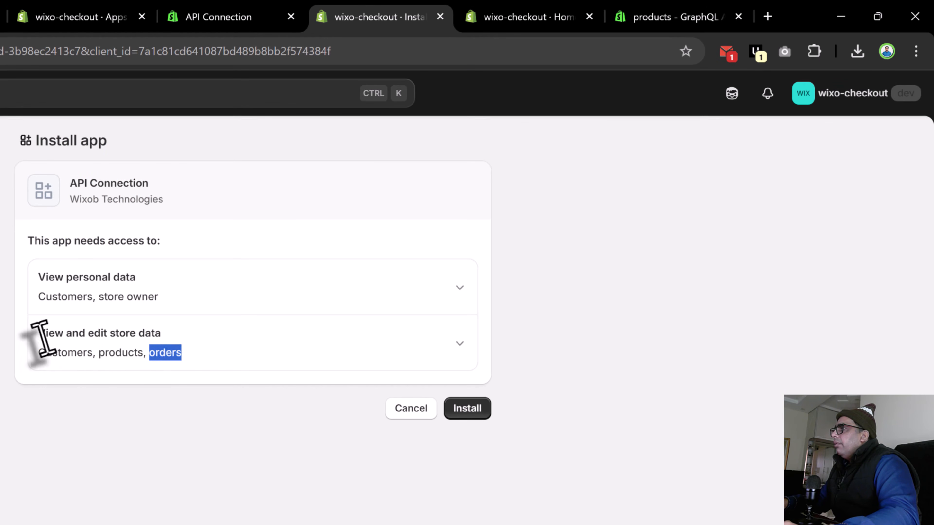
left_click(451, 411)
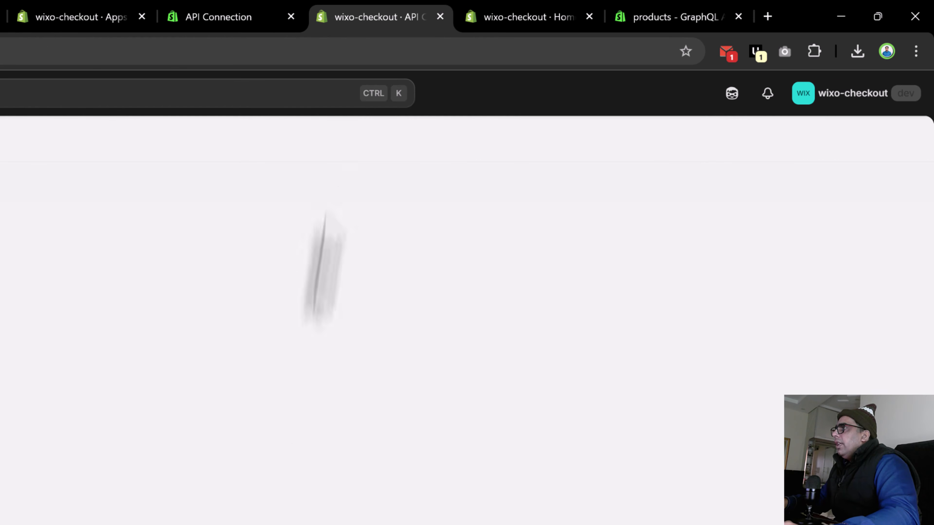
Step: View the client ID and secret fields in the API Connection app's settings
left_click(239, 16)
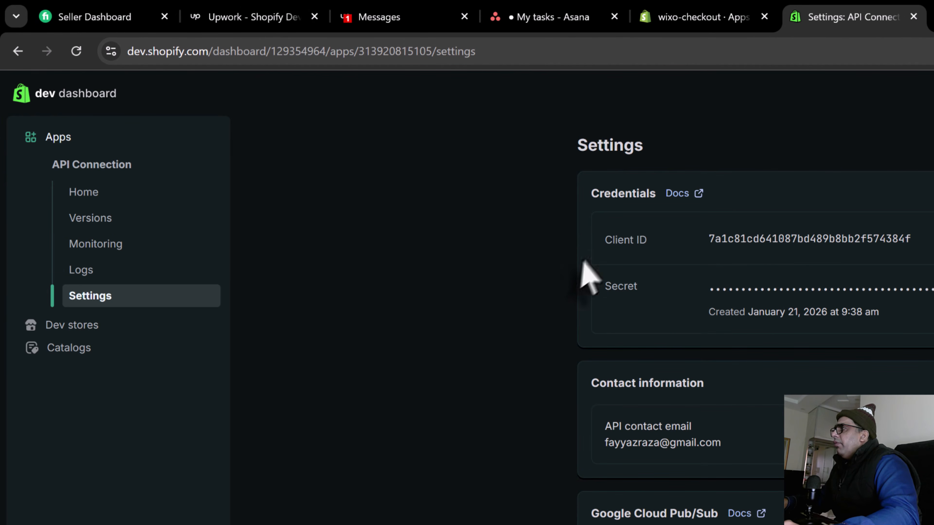
left_click_drag(618, 241, 680, 271)
double_click(614, 286)
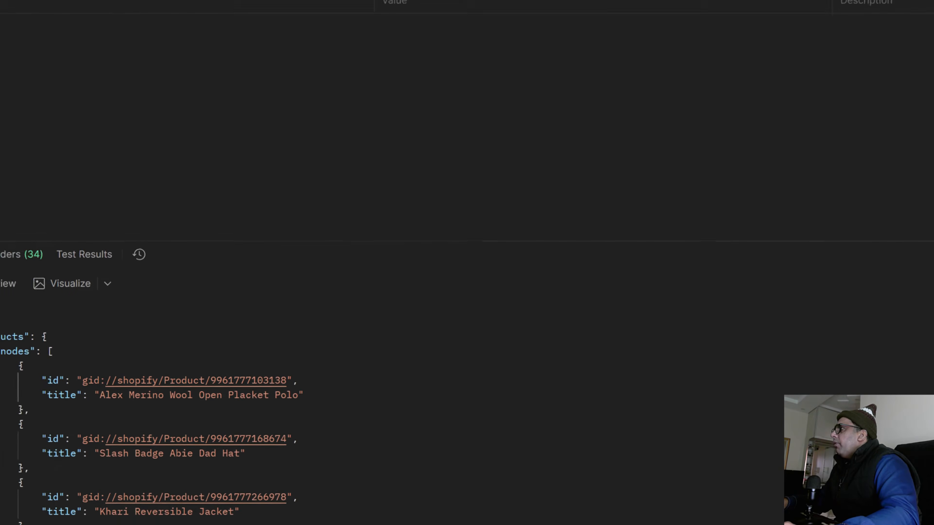
Step: Switch to Postman and create a new request that uses the POST method
left_click(360, 55)
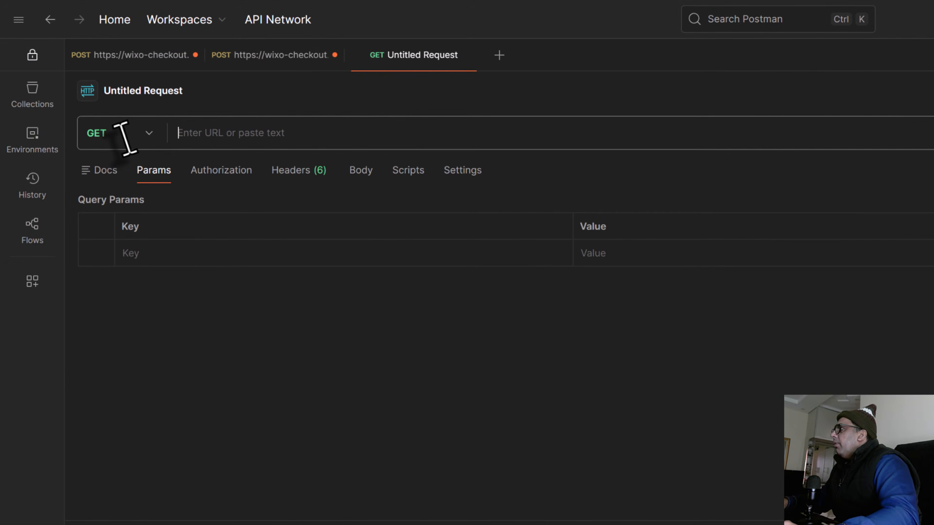
left_click(125, 133)
left_click(131, 201)
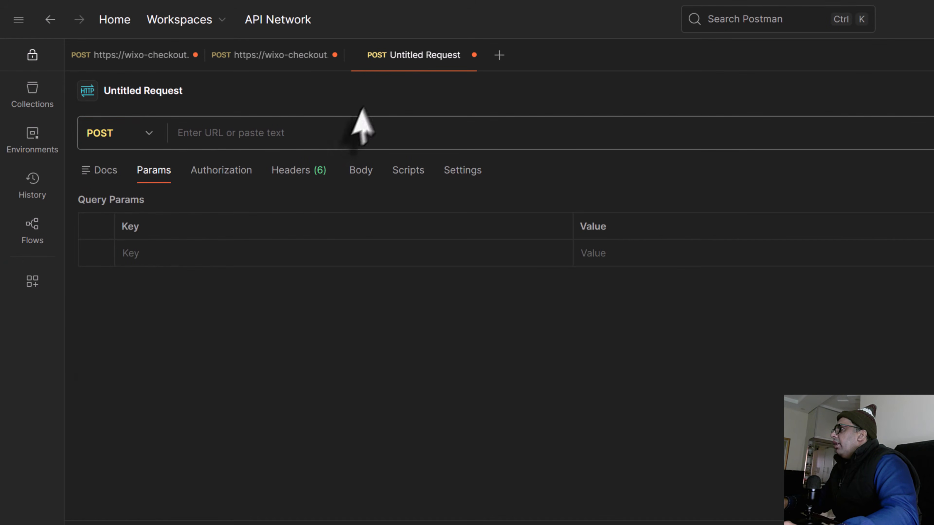
left_click(345, 140)
type("https")
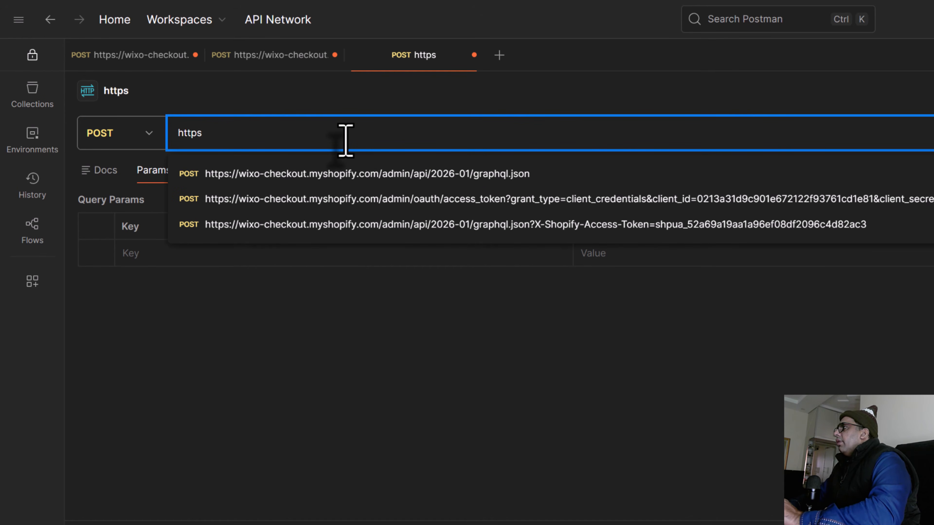
type("://")
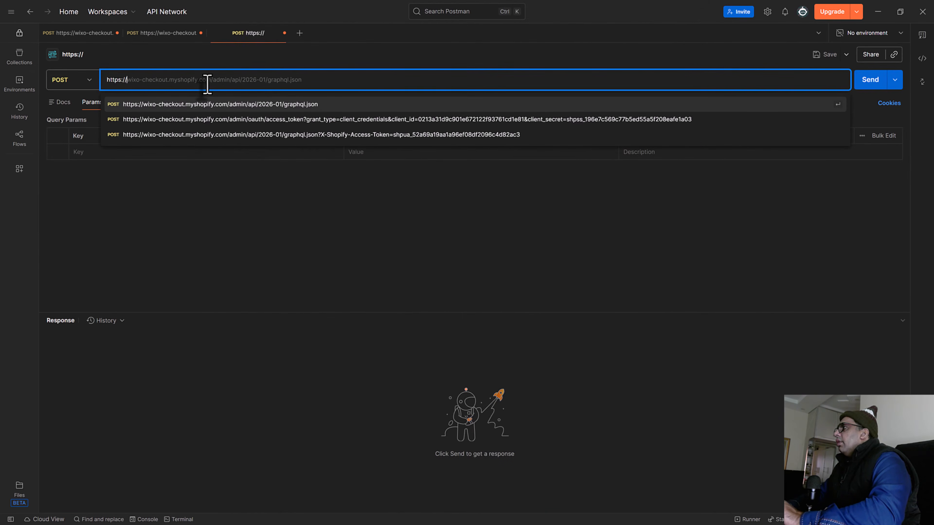
type("w")
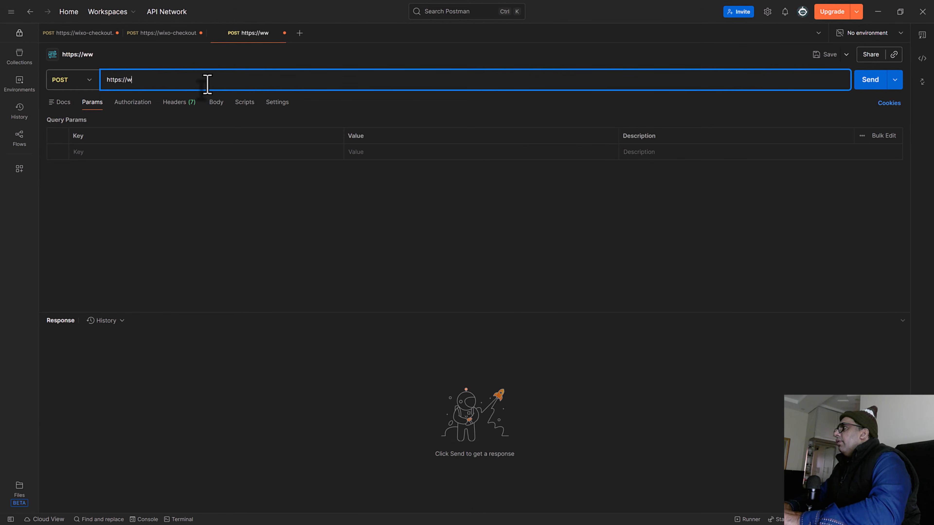
type("wwo")
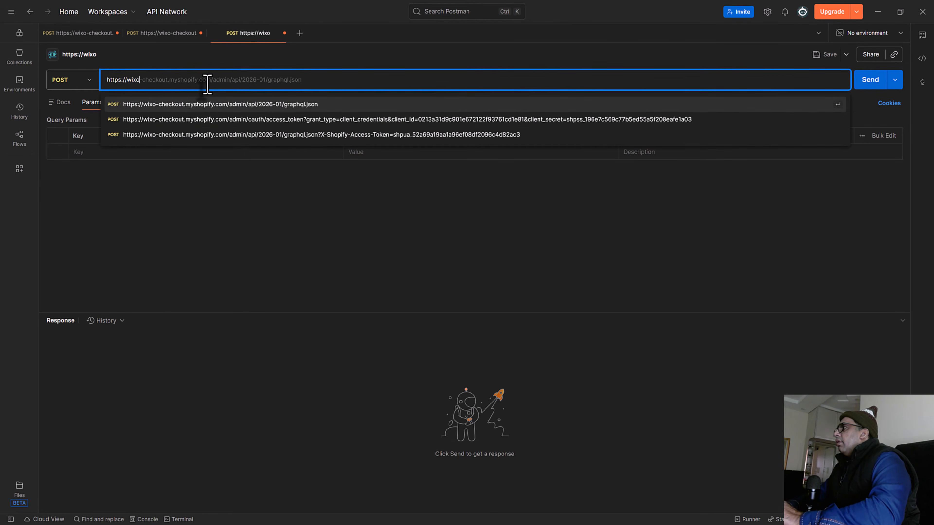
type("-cho")
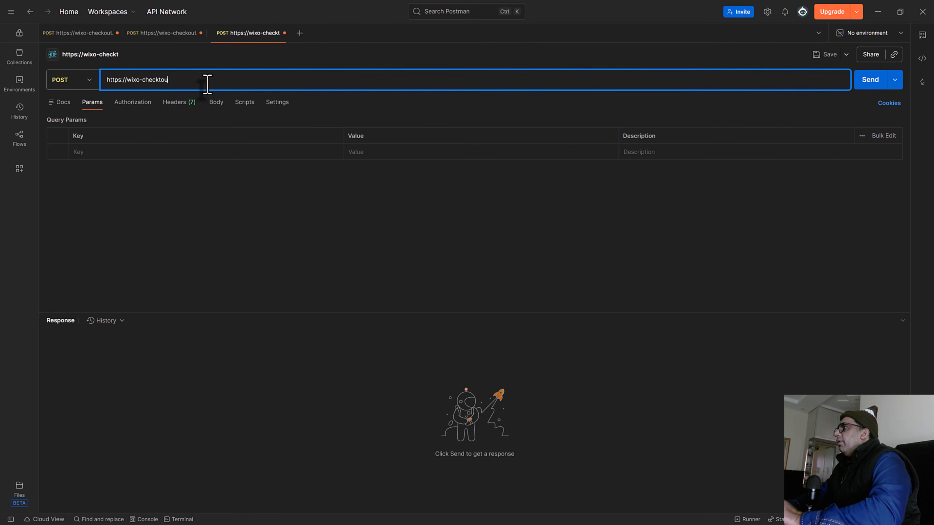
type("ckout.myshopify.com/admin/")
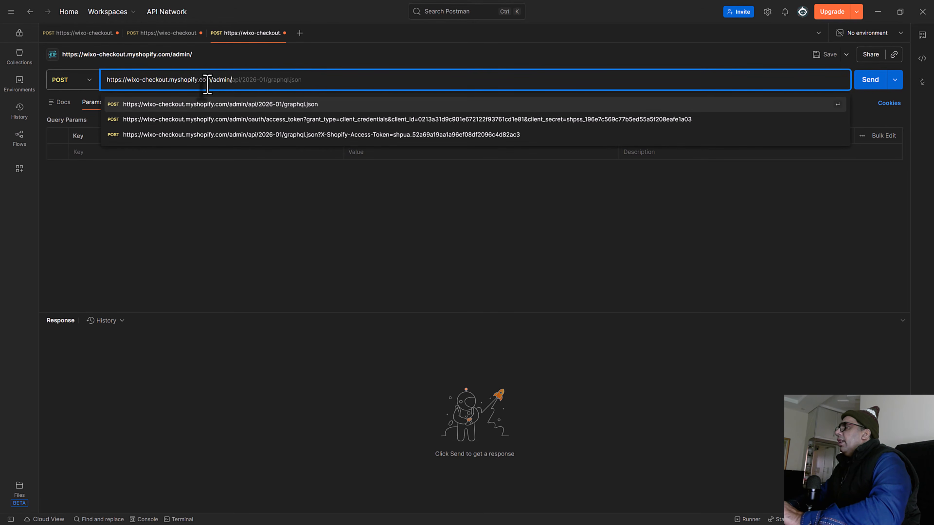
type("oauth/access_token")
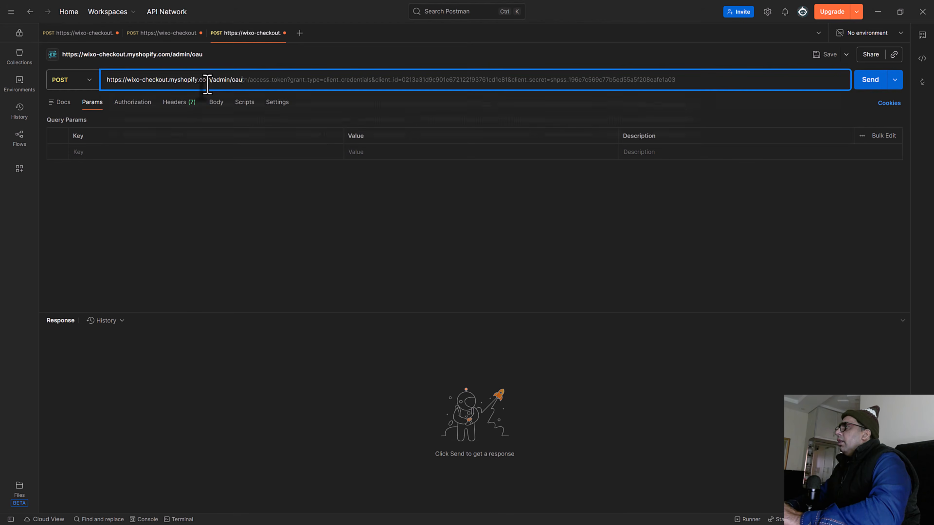
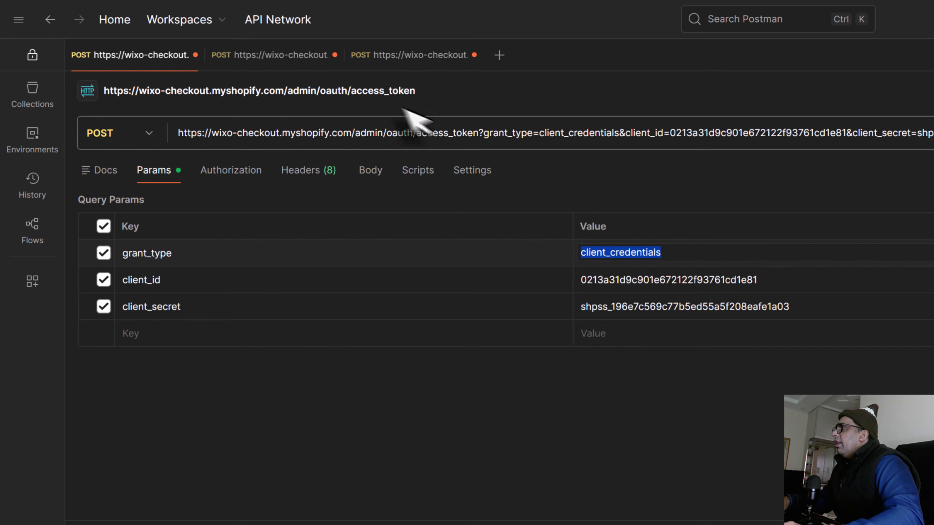
Step: Set the new request's grant_type parameter to client_credentials, using the value copied from the existing token request
left_click(400, 60)
left_click(609, 253)
key("ctrl+v")
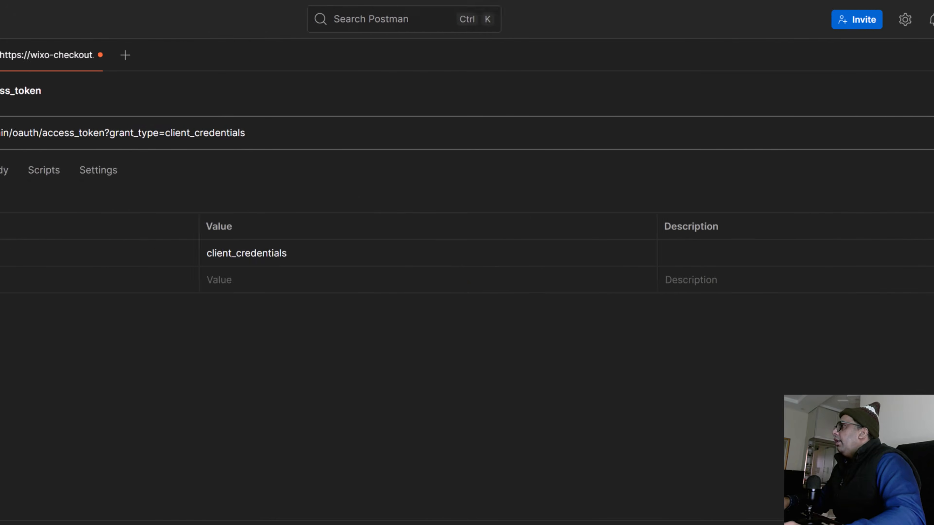
Step: Add a client_id query parameter key to the new request, copying the key name from the existing token request
left_click(146, 57)
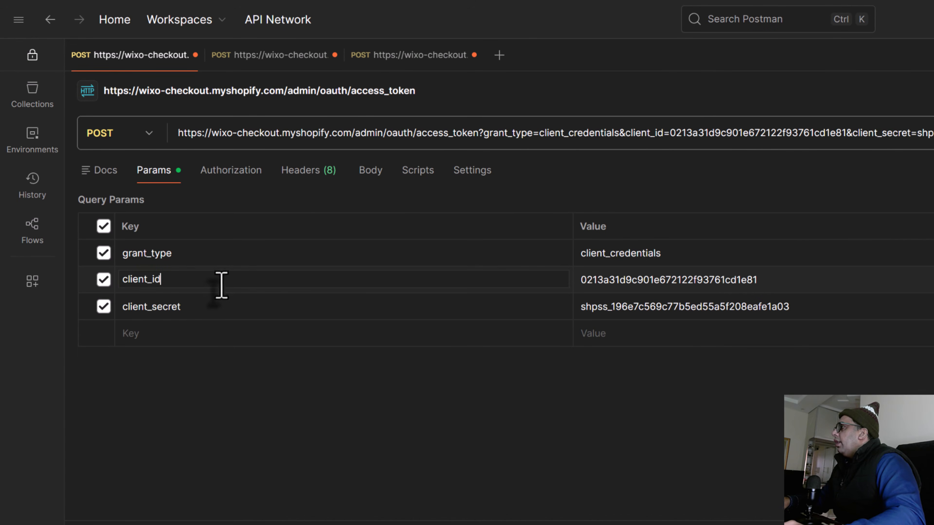
key("ctrl+a")
key("ctrl+c")
left_click(415, 57)
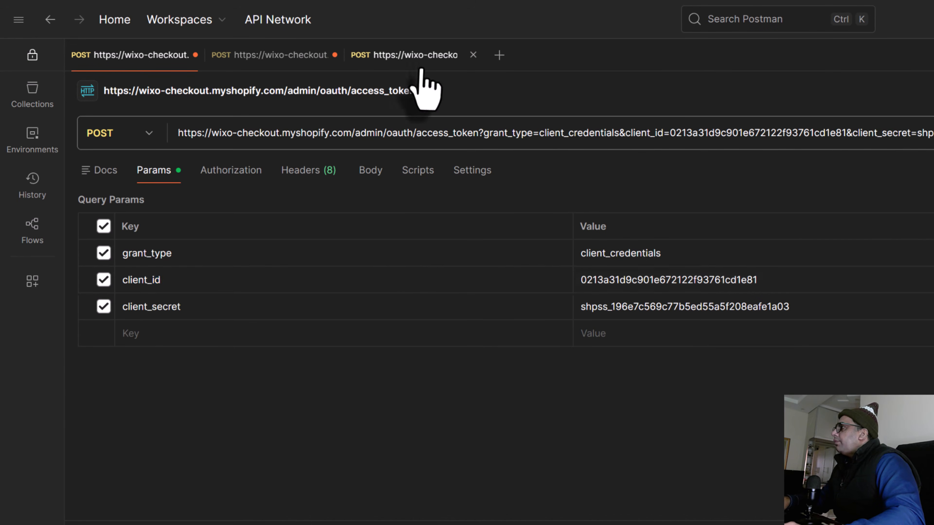
left_click(408, 274)
key("ctrl+v")
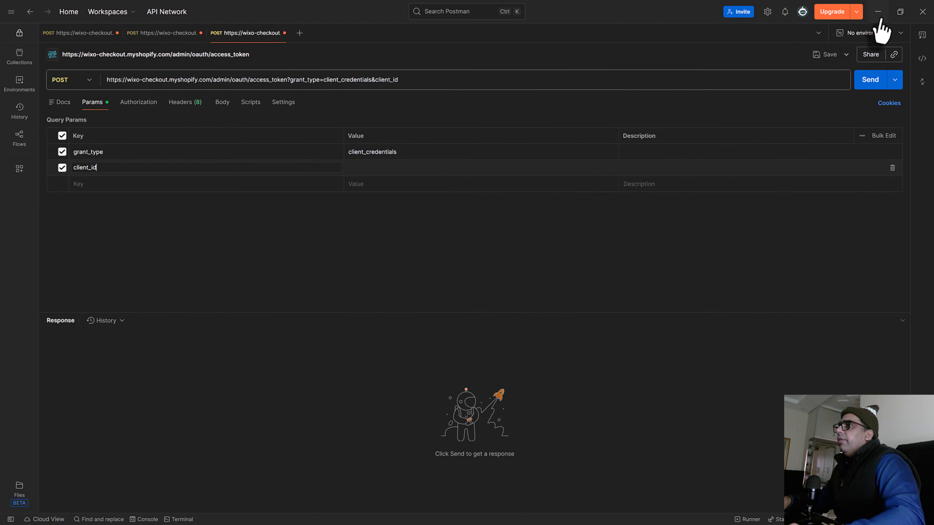
Step: Copy the client ID from the API Connection app's settings in the browser and paste it as the client_id value in Postman
left_click(879, 11)
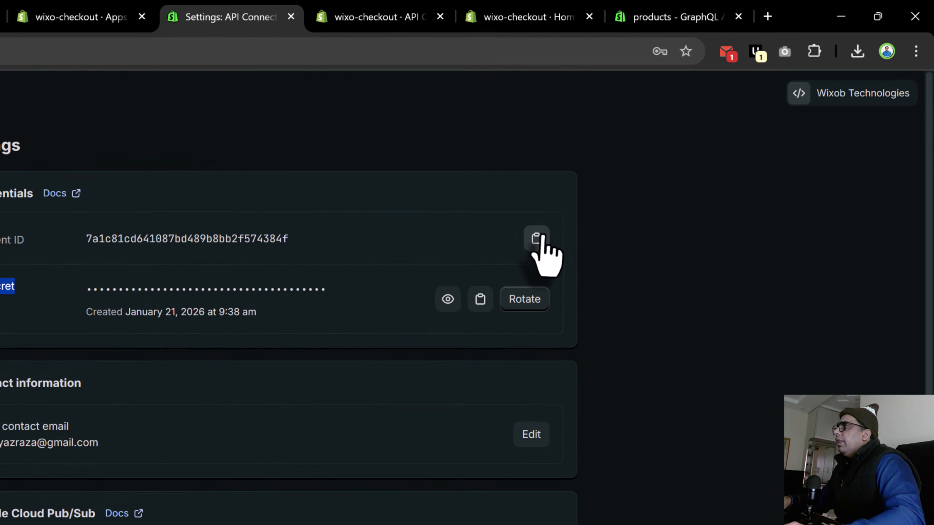
left_click(552, 229)
key("alt+Tab")
left_click(195, 279)
key("ctrl+v")
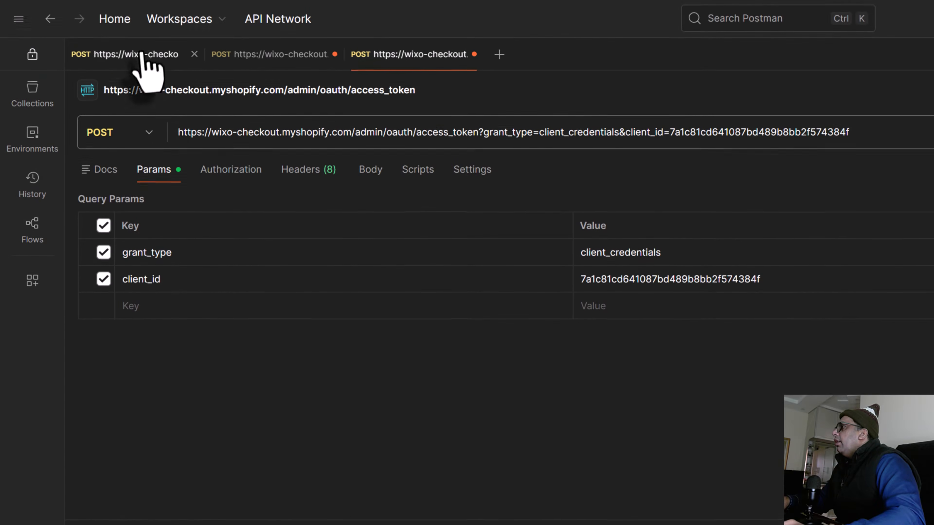
Step: Return to the first existing token request to copy its client_secret parameter key
left_click(141, 55)
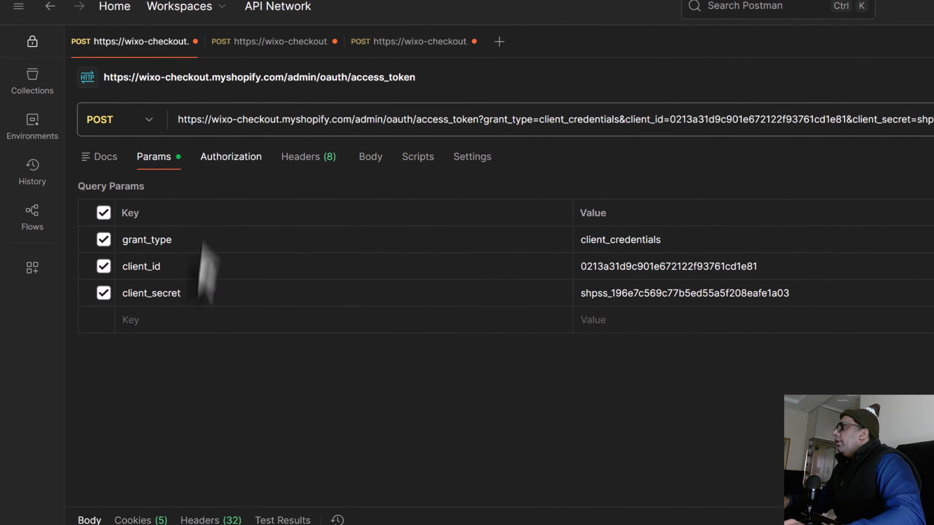
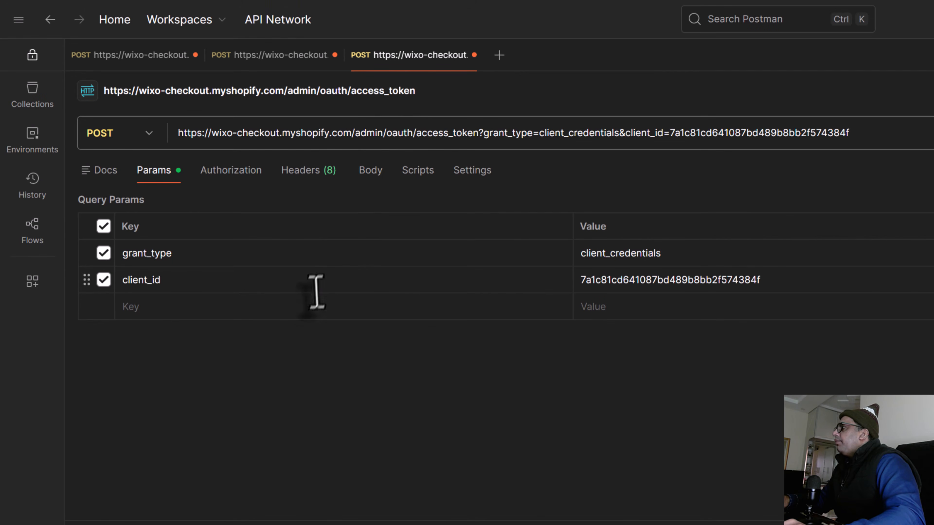
Step: Add a client_secret query parameter to the token request and fill its value with the client secret copied from the API Connection app's settings in the browser
left_click(314, 305)
left_click(324, 354)
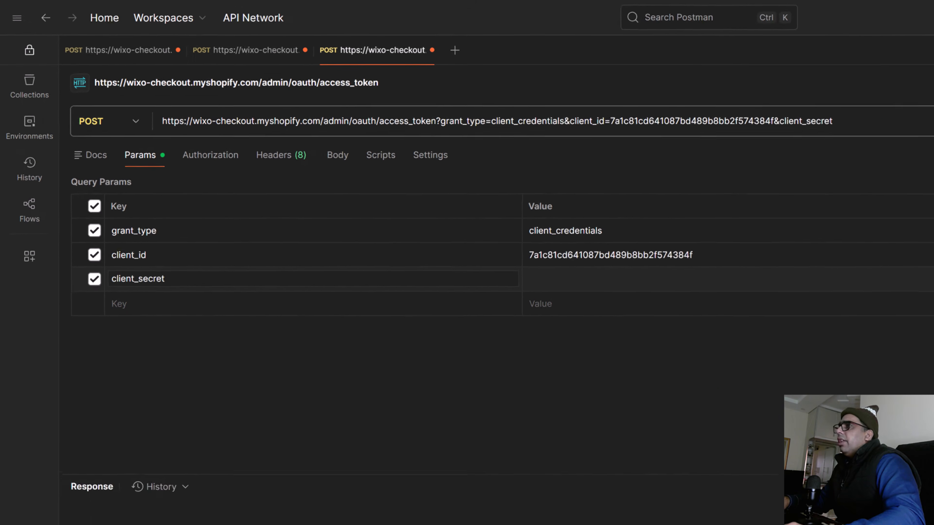
left_click(878, 10)
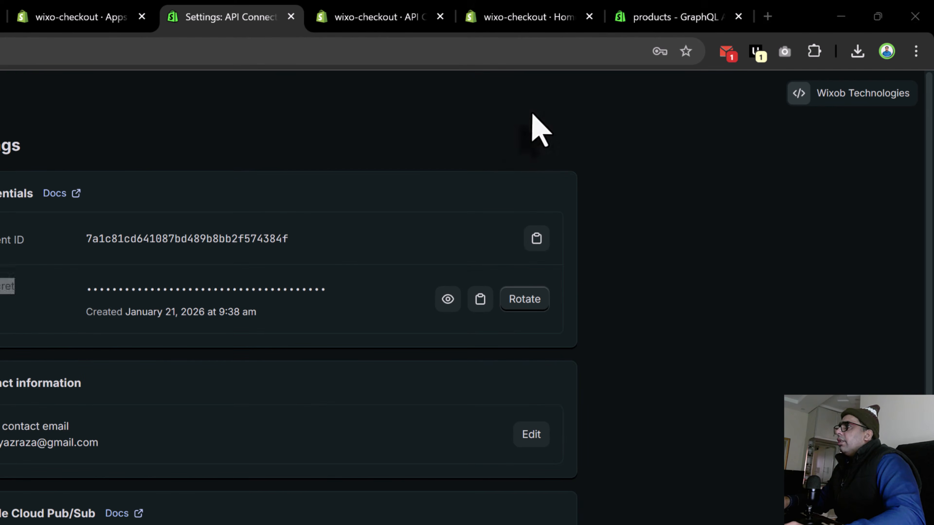
key("alt+Tab")
left_click(142, 309)
key("ctrl+v")
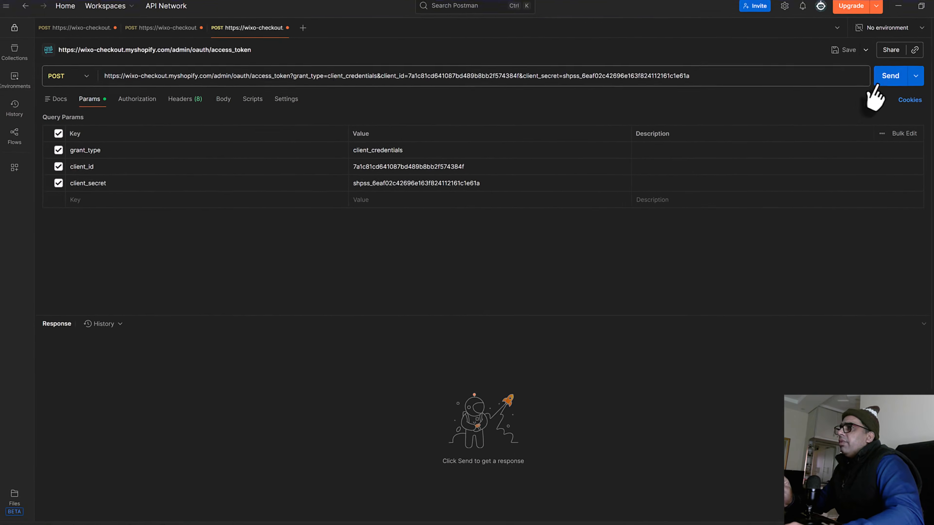
Step: Send the token request, review the returned scopes, and select the access token in the response body
left_click(895, 75)
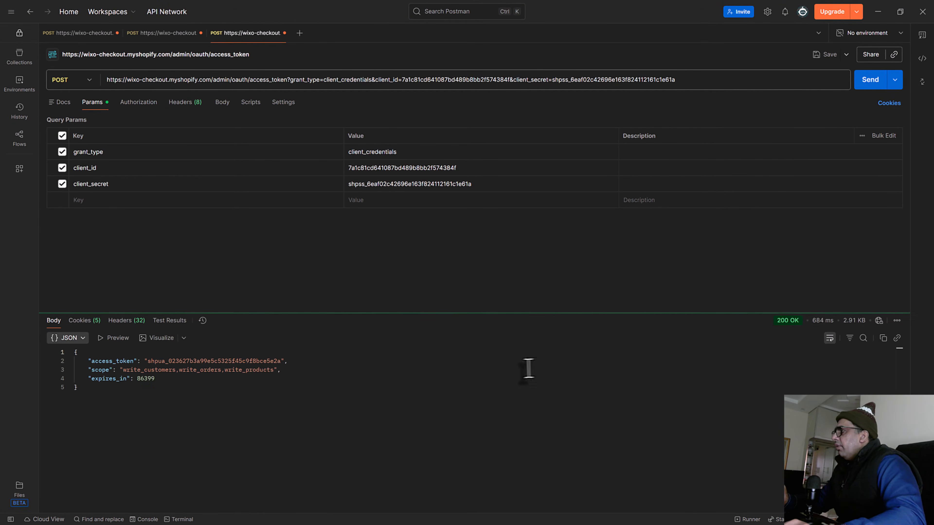
double_click(286, 287)
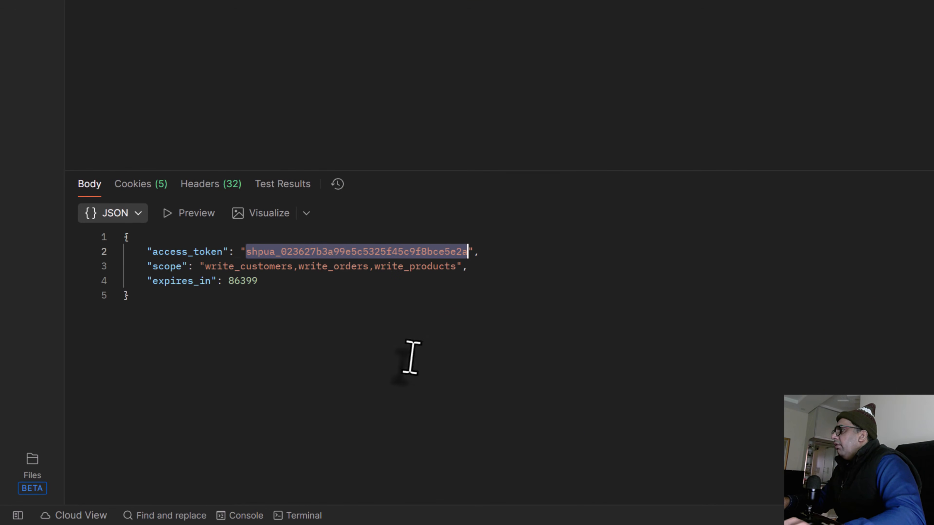
double_click(238, 268)
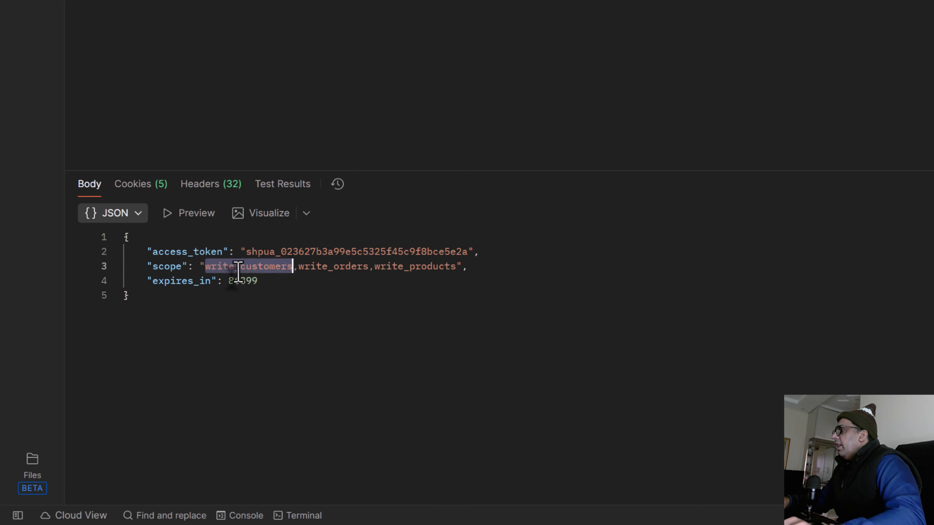
double_click(319, 268)
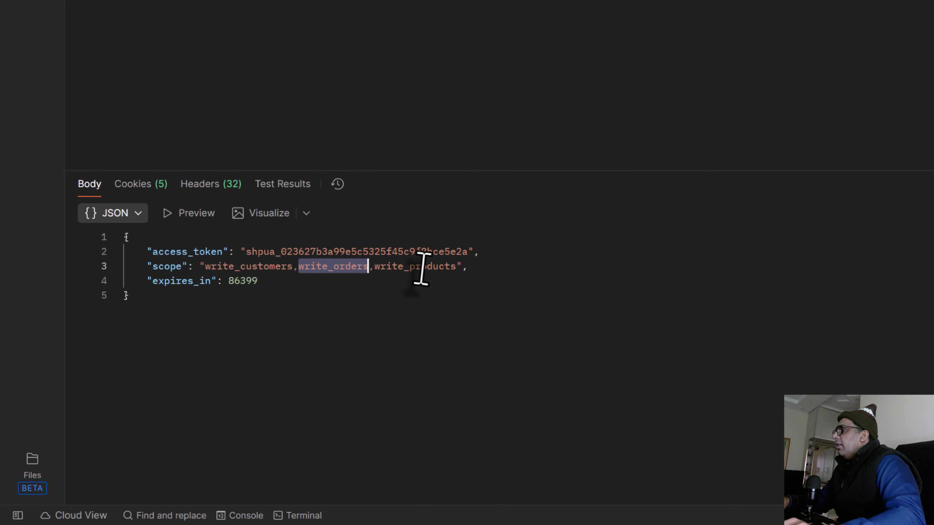
double_click(422, 266)
double_click(331, 240)
left_click(332, 246)
double_click(333, 253)
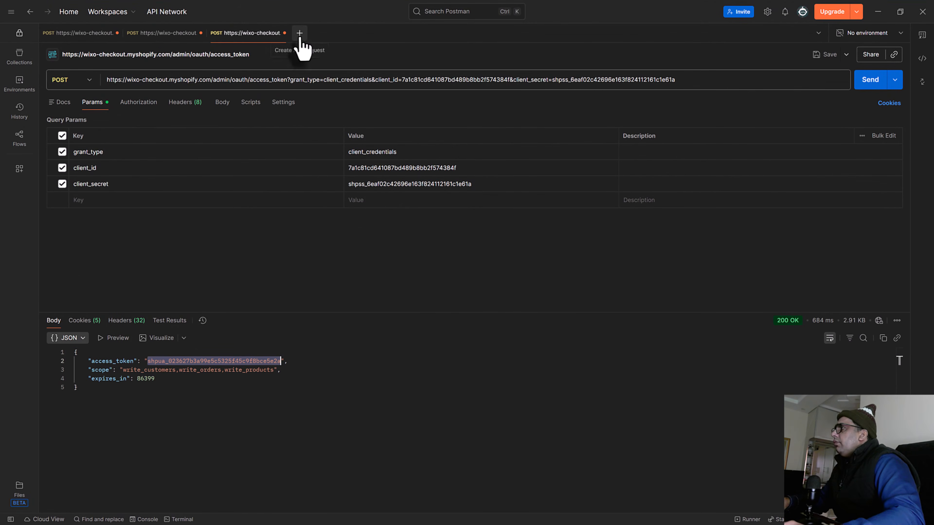
left_click(299, 34)
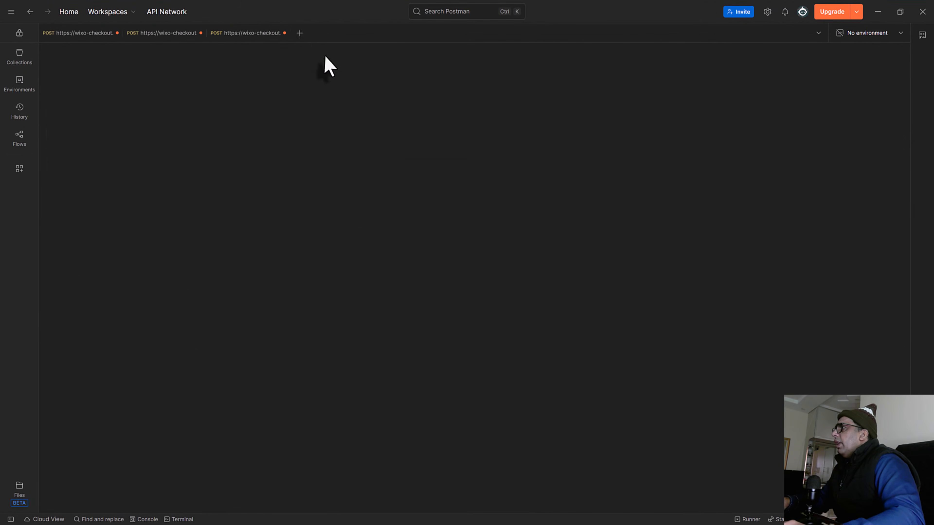
left_click(165, 34)
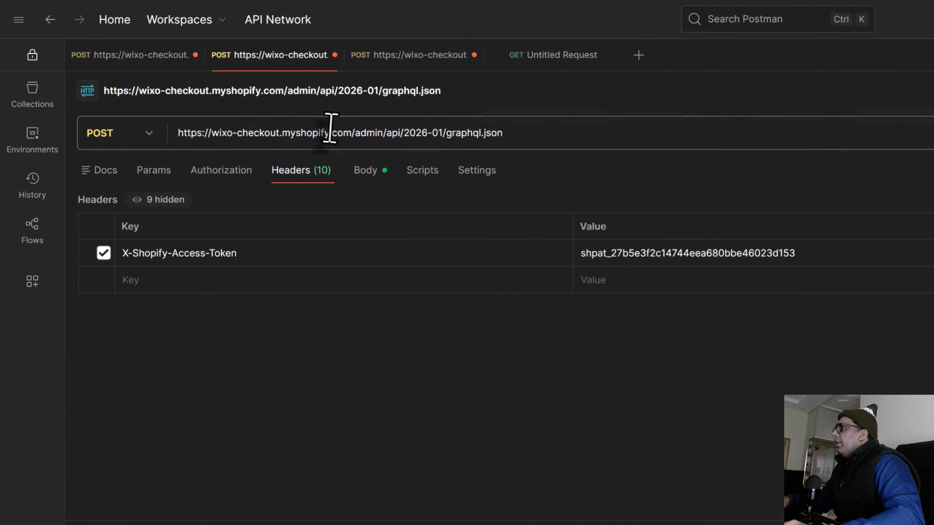
triple_click(330, 131)
key("ctrl+c")
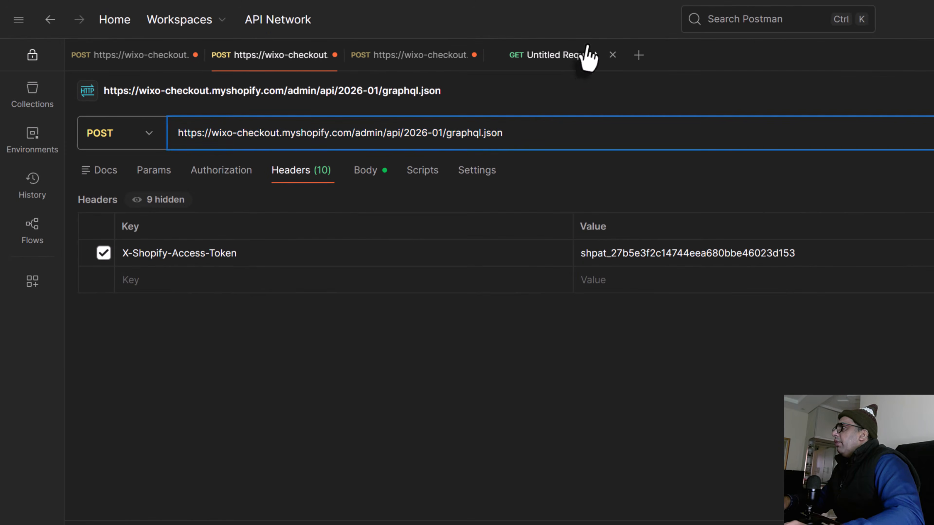
left_click(588, 57)
left_click(529, 131)
key("ctrl+v")
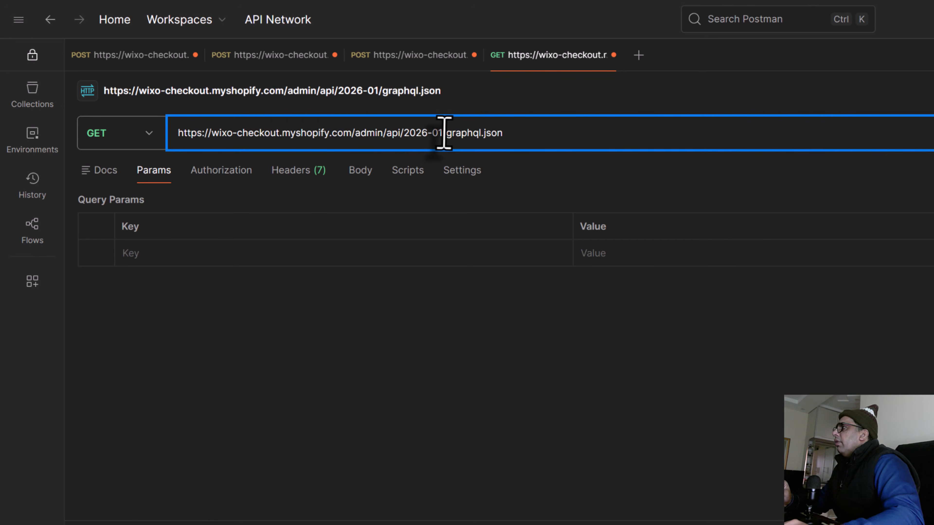
left_click(309, 365)
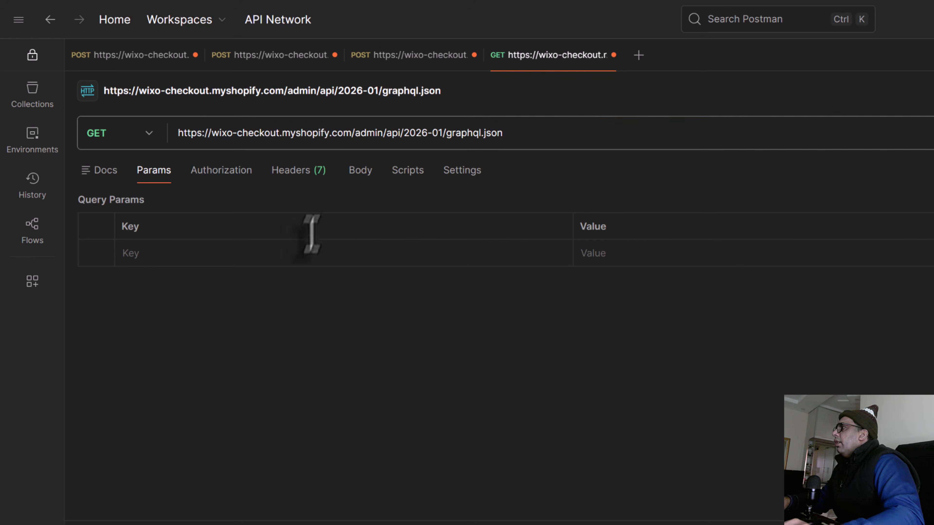
left_click(237, 179)
left_click(291, 174)
left_click(308, 252)
left_click(630, 252)
key("ctrl+v")
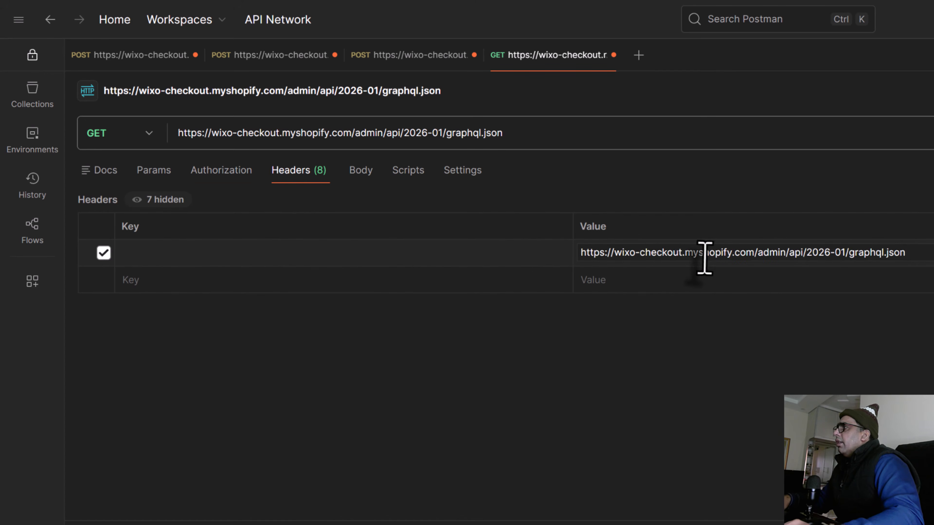
key("ctrl+z")
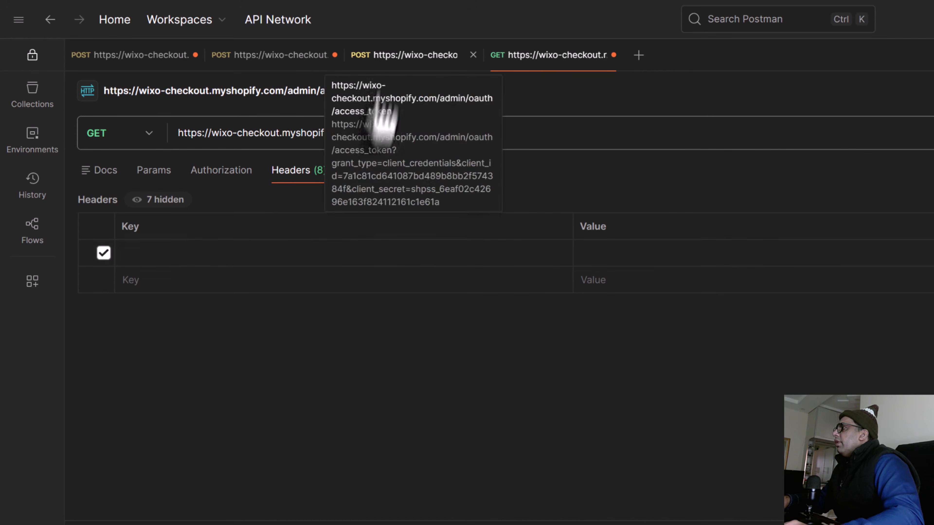
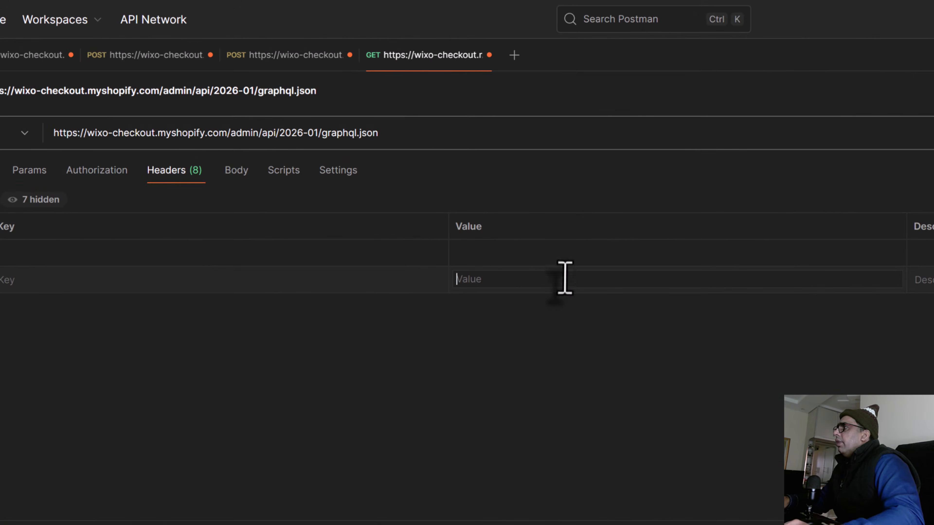
Step: Add an X-Shopify-Access-Token header holding the copied access token, copying the header name from the existing GraphQL request
left_click(562, 254)
key("ctrl+v")
left_click(319, 258)
type("x-sh")
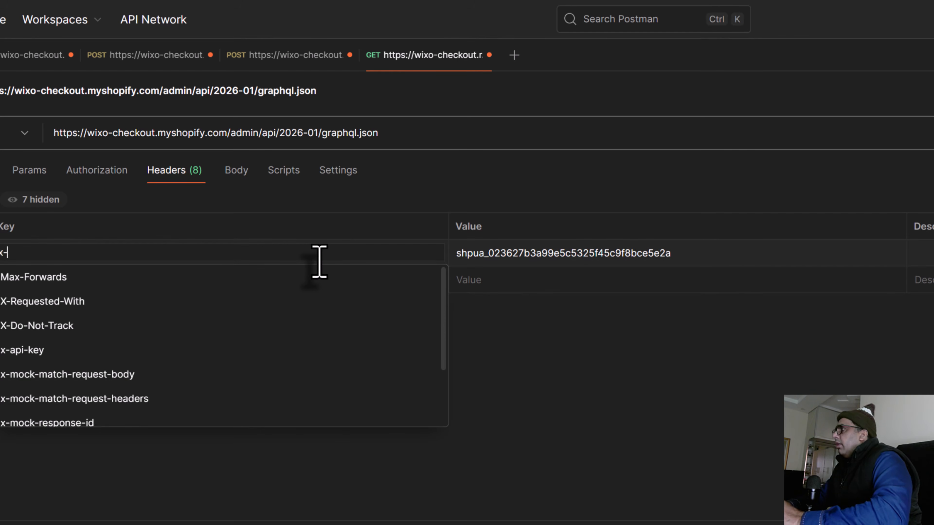
key("BackSpace")
key("BackSpace")
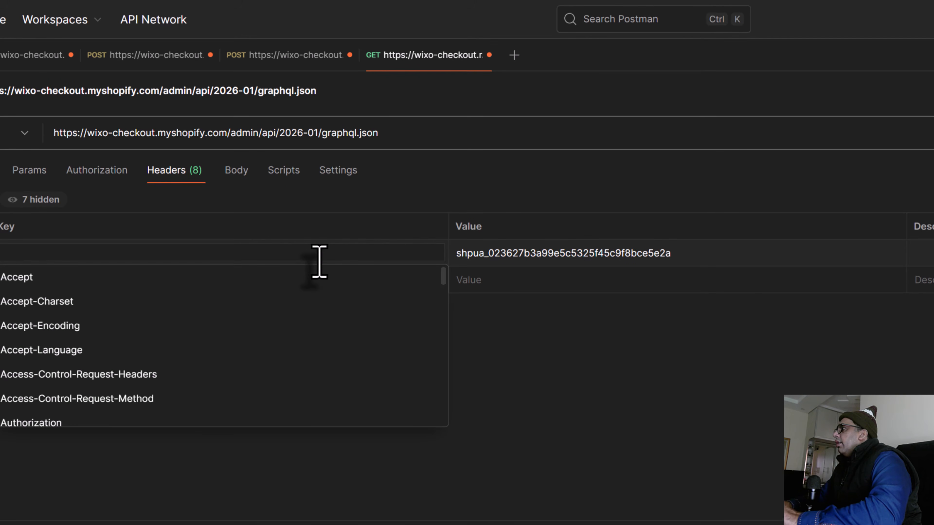
type("x-sh")
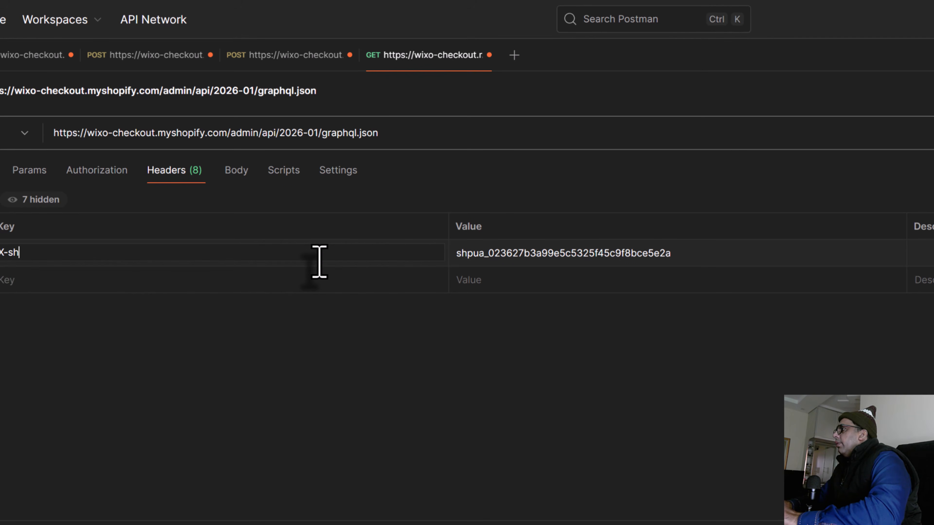
left_click(140, 63)
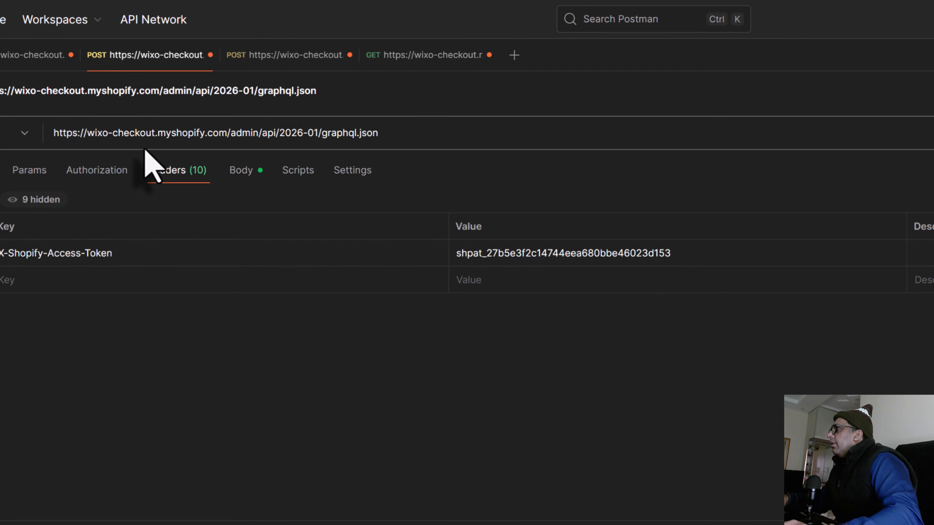
triple_click(145, 258)
key("ctrl+c")
left_click(423, 55)
key("ctrl+v")
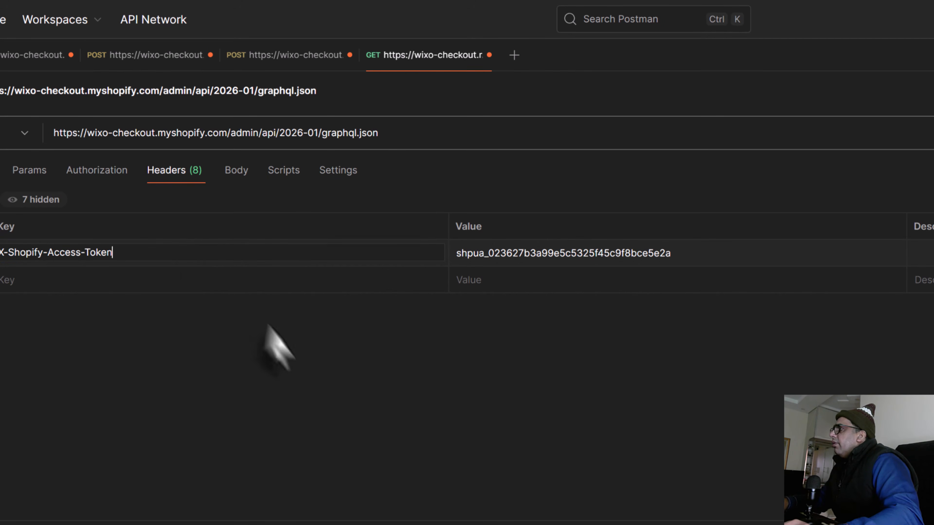
Step: Set the new request's body type to GraphQL and fill in the GetProducts query copied from the existing GraphQL request
left_click(246, 174)
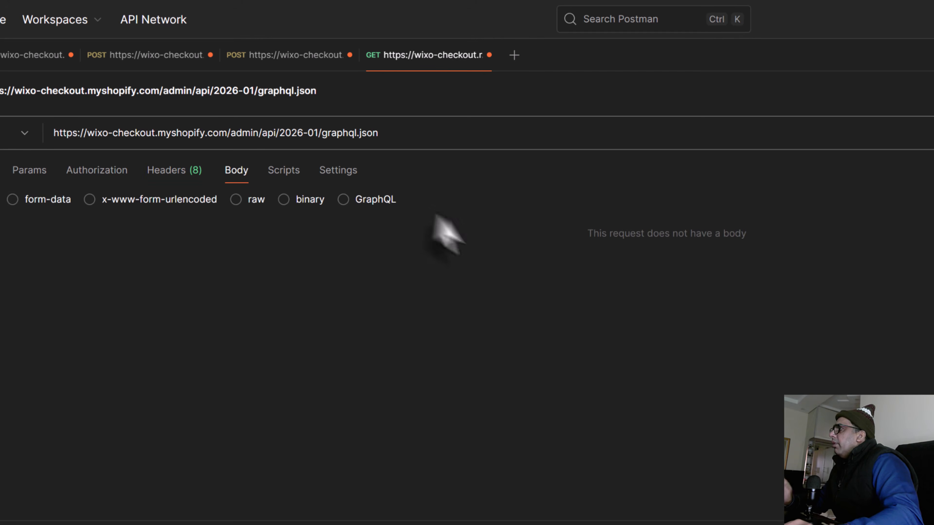
left_click(344, 200)
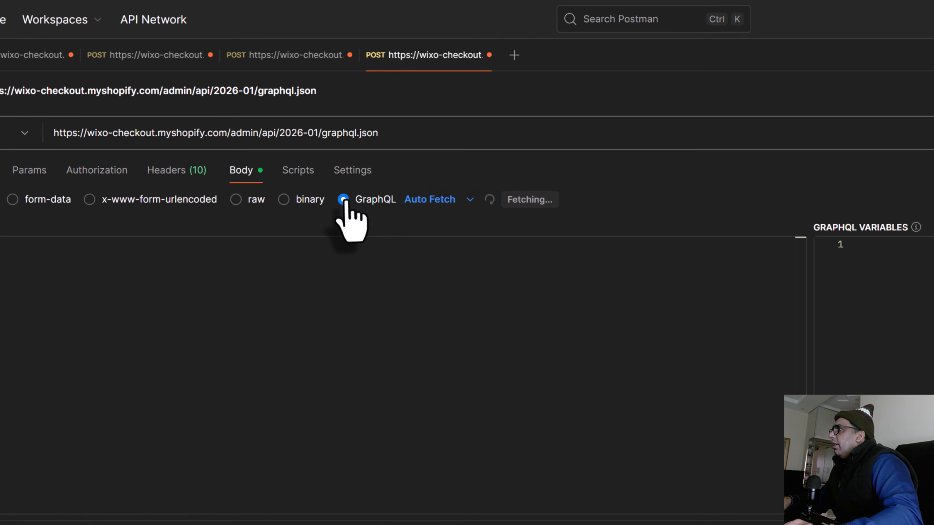
left_click(377, 334)
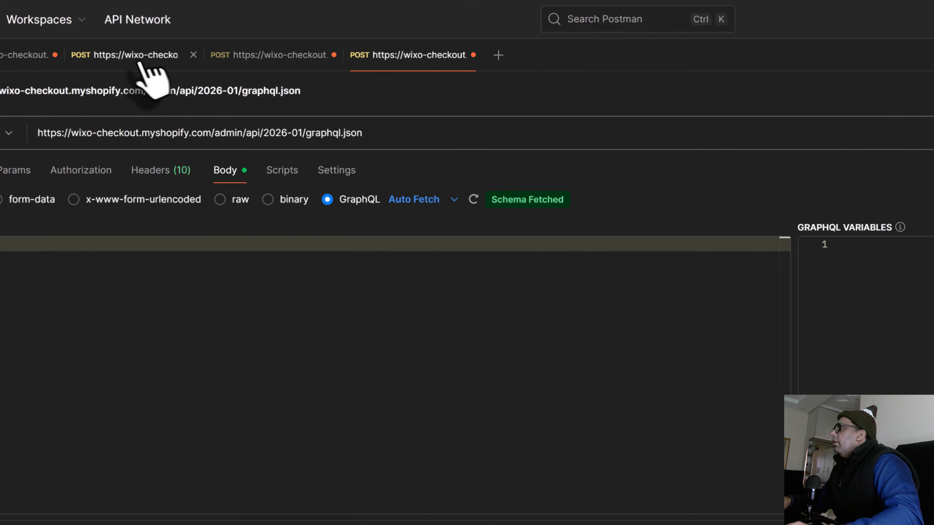
left_click(157, 61)
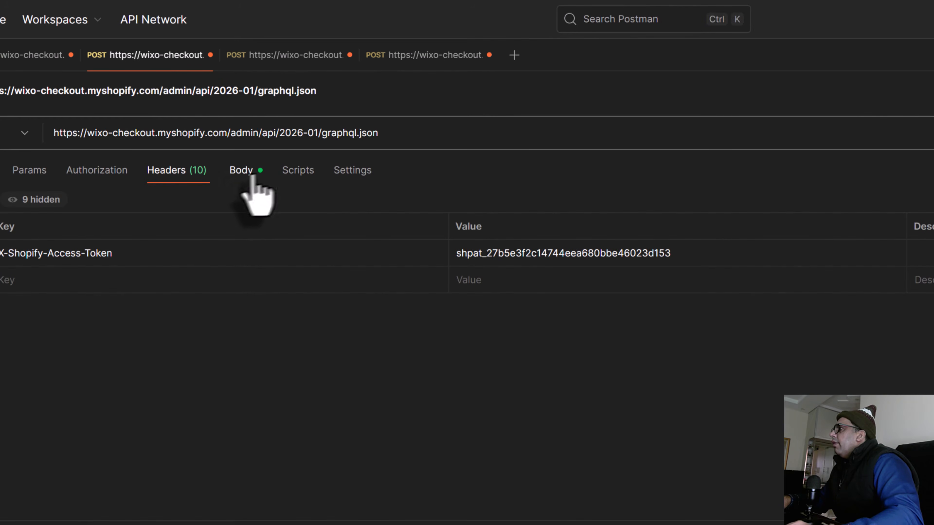
left_click(243, 176)
key("ctrl+a")
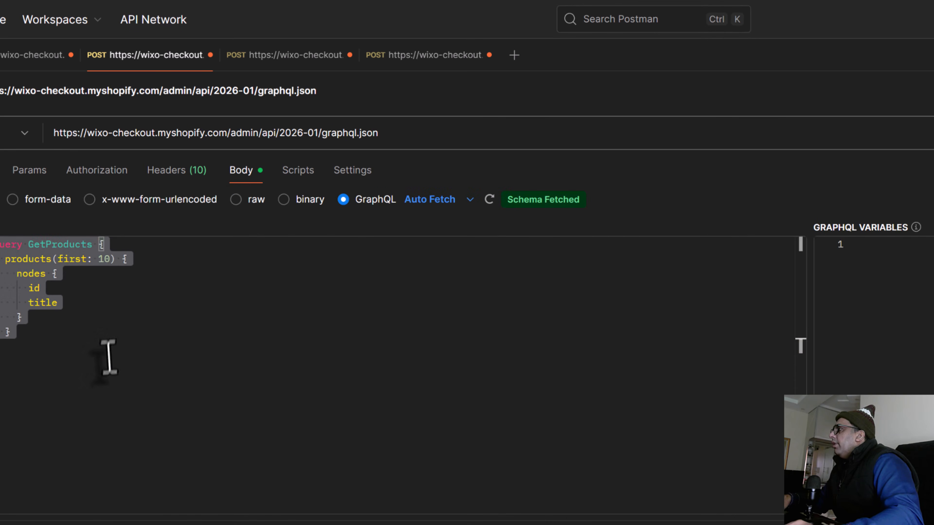
left_click(417, 62)
left_click(247, 346)
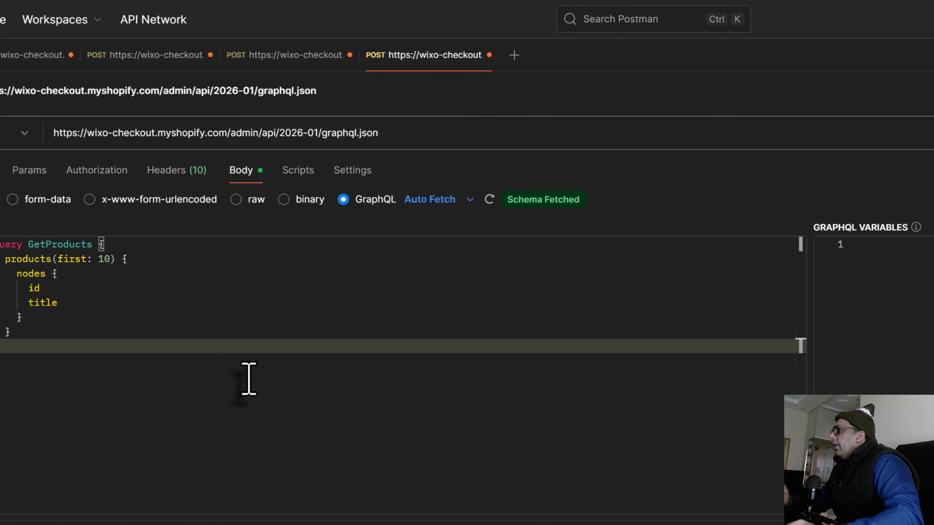
Step: Limit the GetProducts query to the first 2 products
double_click(104, 259)
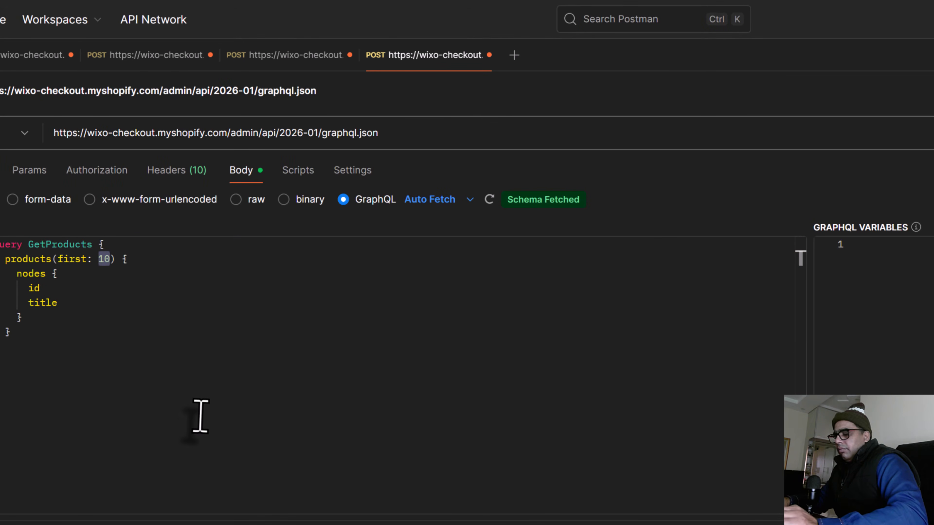
type("2")
left_click(205, 414)
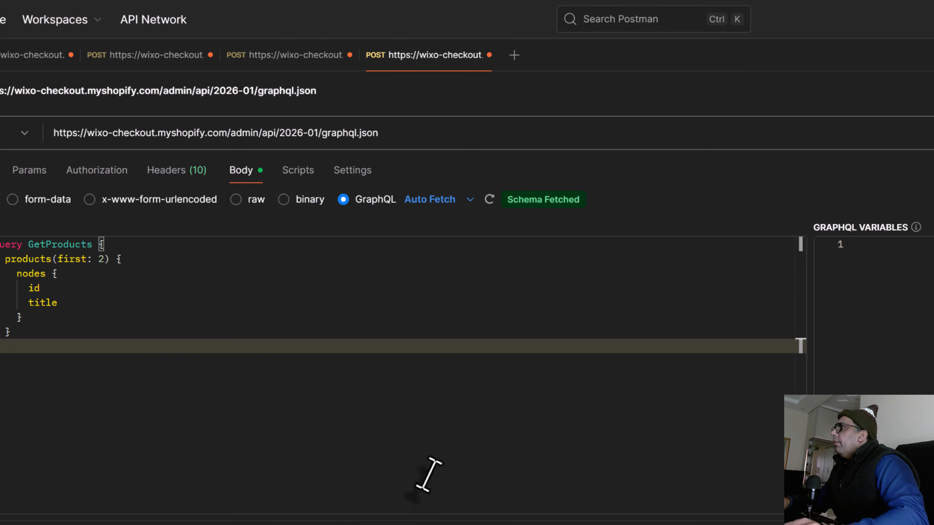
Step: Send the GraphQL request and highlight the products data in its response, returning to the access token request when done
left_click(878, 80)
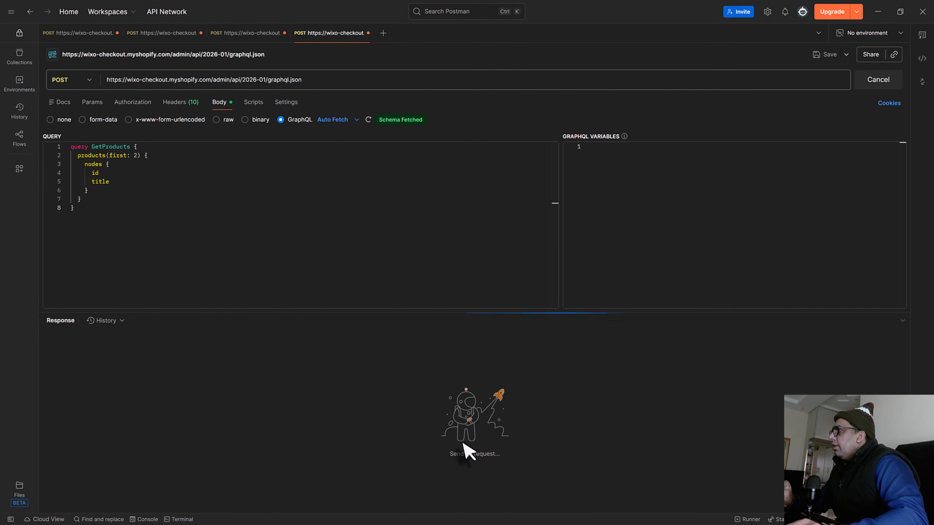
left_click_drag(175, 266, 251, 438)
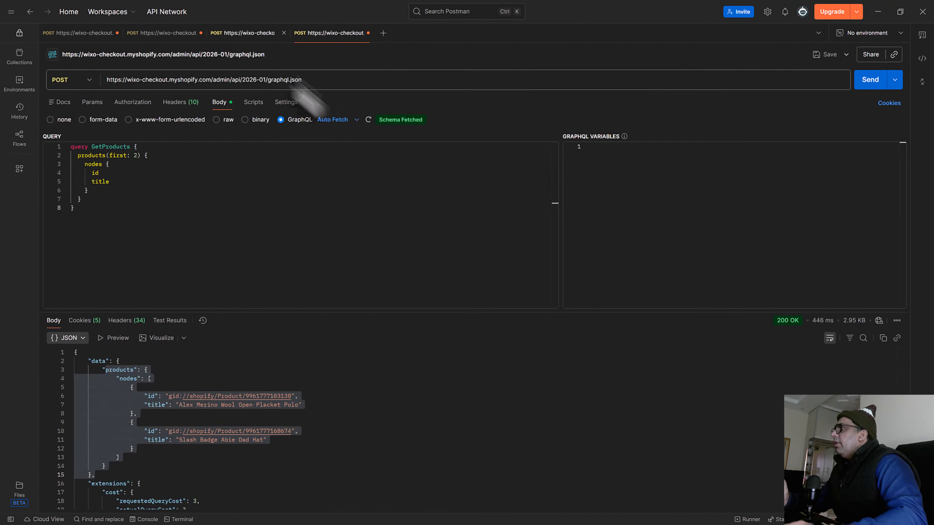
left_click(250, 34)
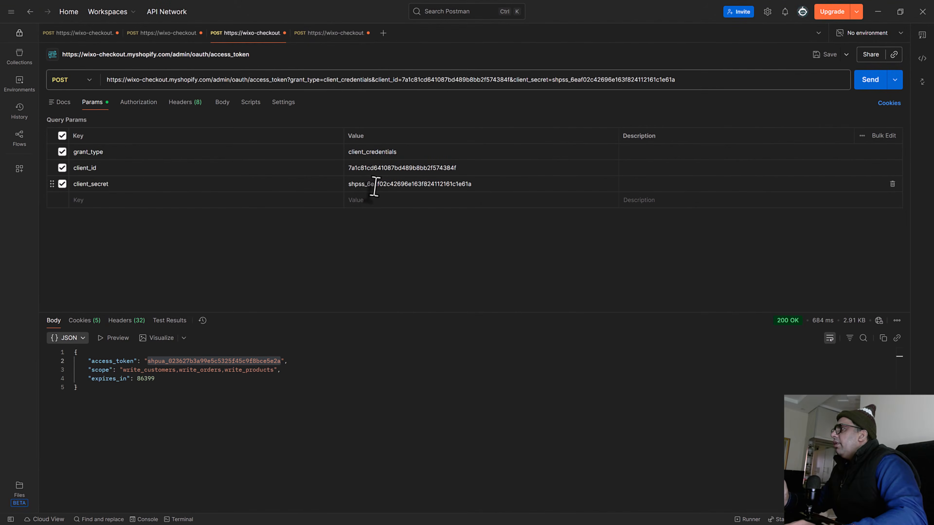